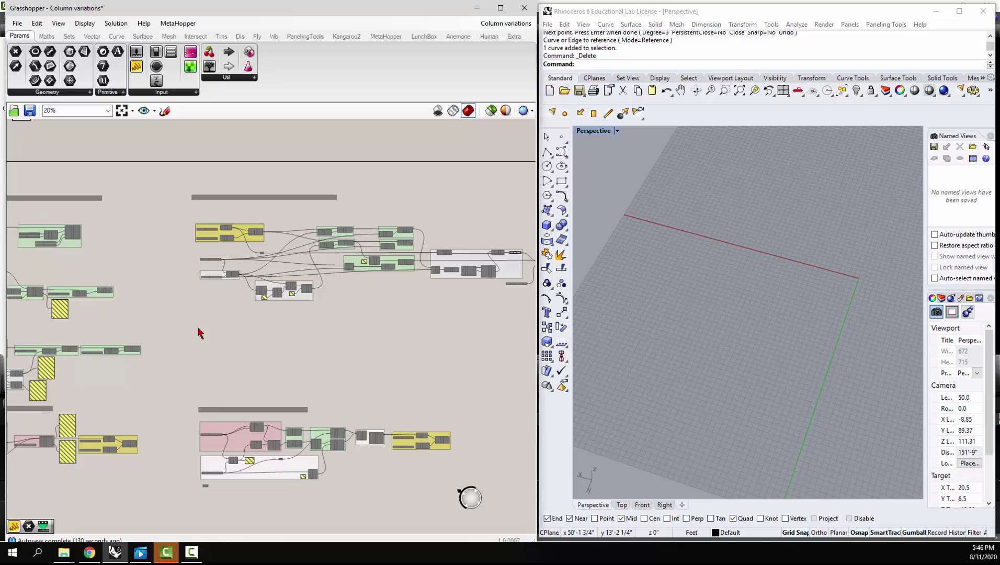
Step: Enable preview on the first definition's two nodes to show two rows of columns
right_click_drag(199, 331, 335, 326)
left_click_drag(78, 215, 261, 271)
key("space")
left_click(276, 238)
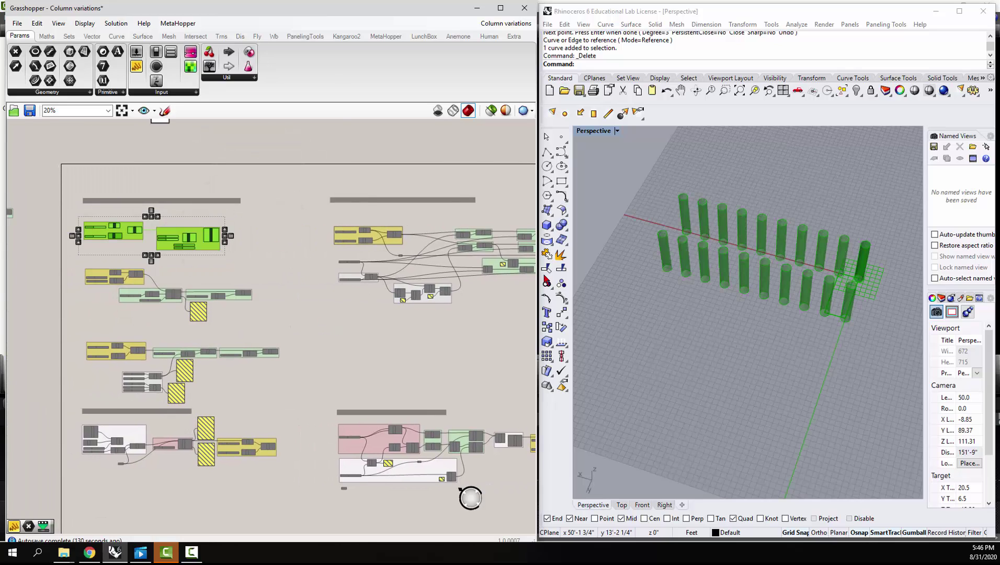
left_click(311, 296)
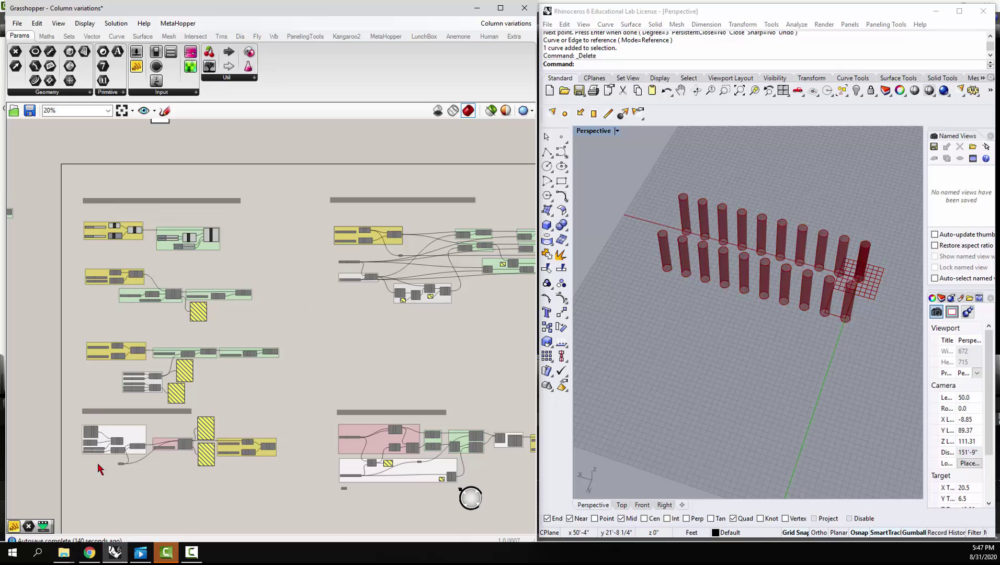
Step: Look over the lower definitions, then reselect the first definition's two nodes
right_click_drag(157, 498, 144, 348)
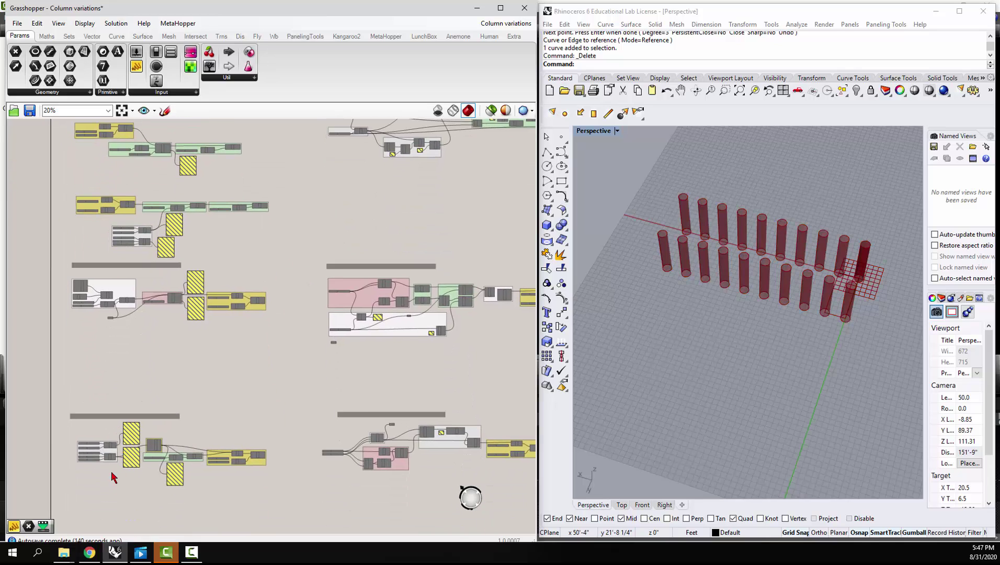
right_click_drag(186, 357, 196, 513)
left_click_drag(70, 222, 263, 293)
middle_click(197, 249)
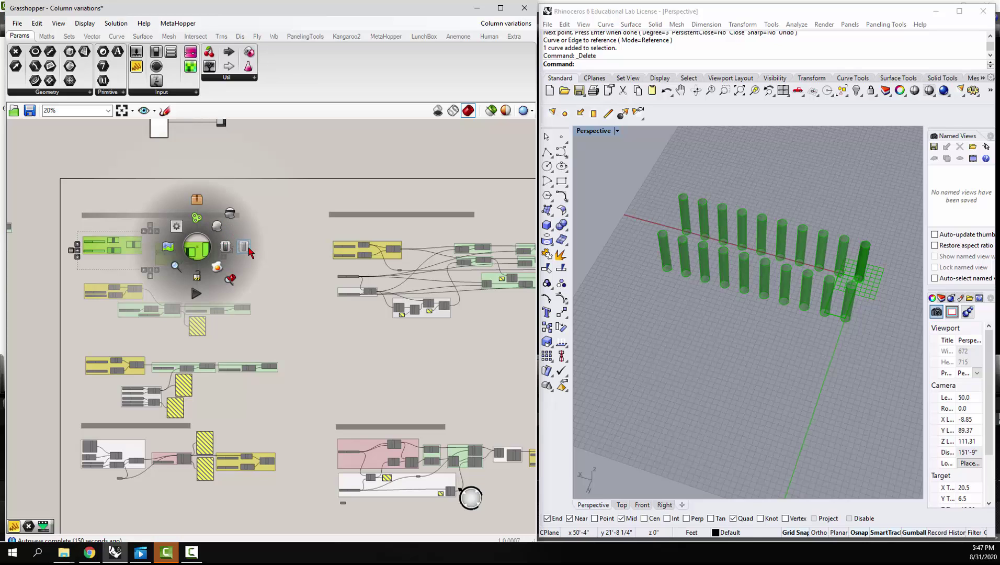
Step: Turn off the first definition's column preview
left_click(246, 246)
scroll(205, 228, "down", 2)
scroll(469, 219, "up", 2)
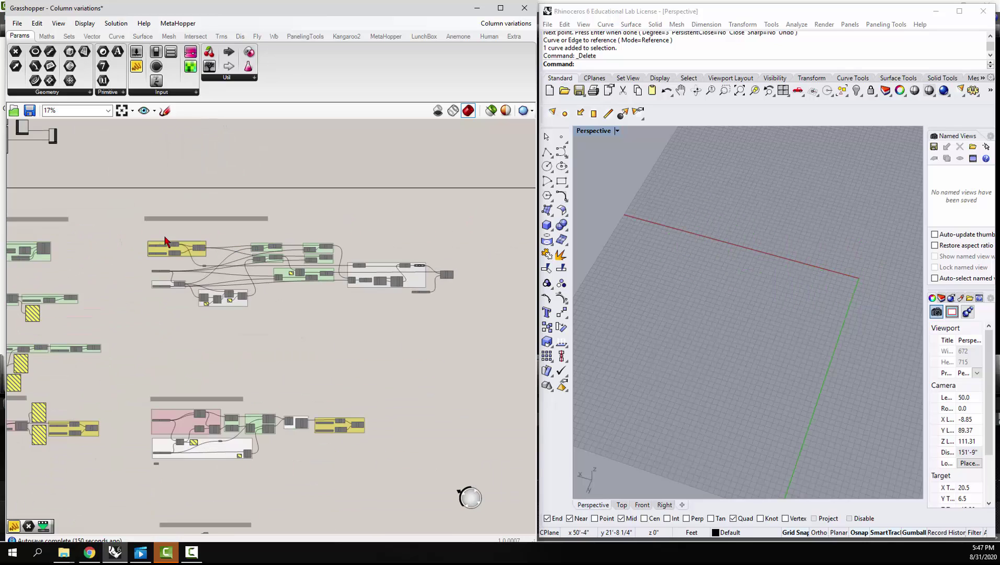
Step: Enable the second definition's preview, showing columns around a full rectangular perimeter
left_click_drag(116, 223, 516, 334)
middle_click(323, 299)
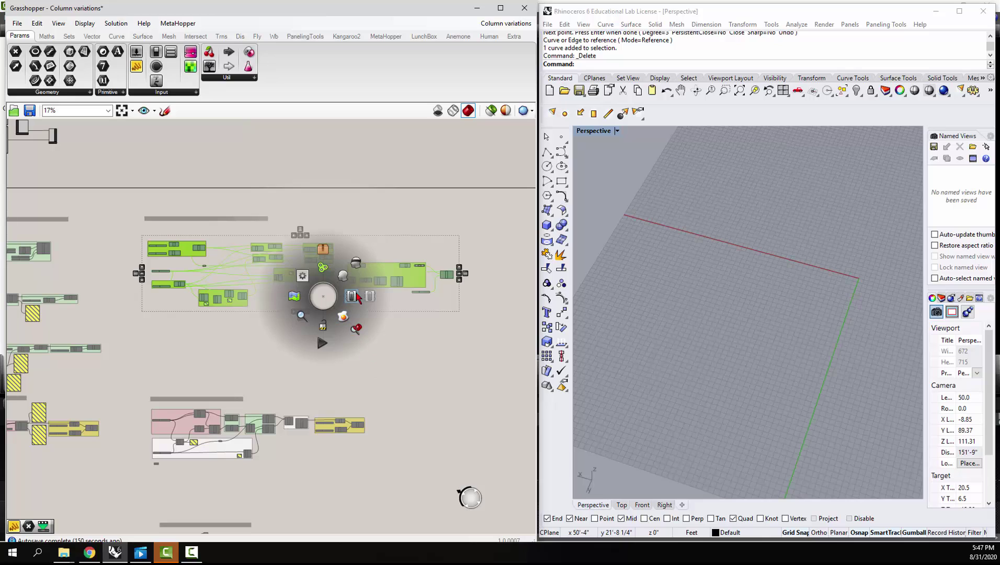
left_click(353, 297)
left_click(412, 375)
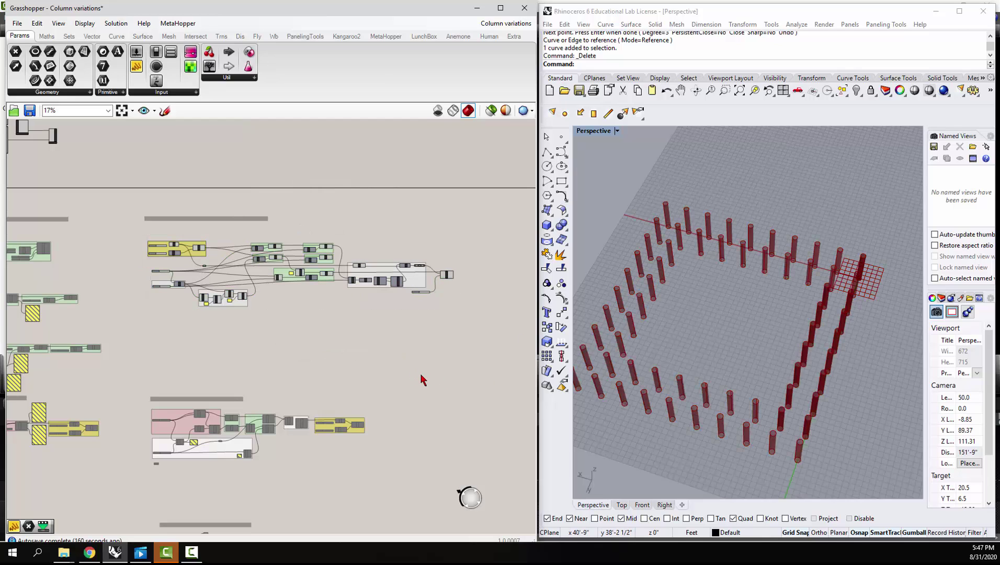
right_click_drag(218, 357, 328, 346)
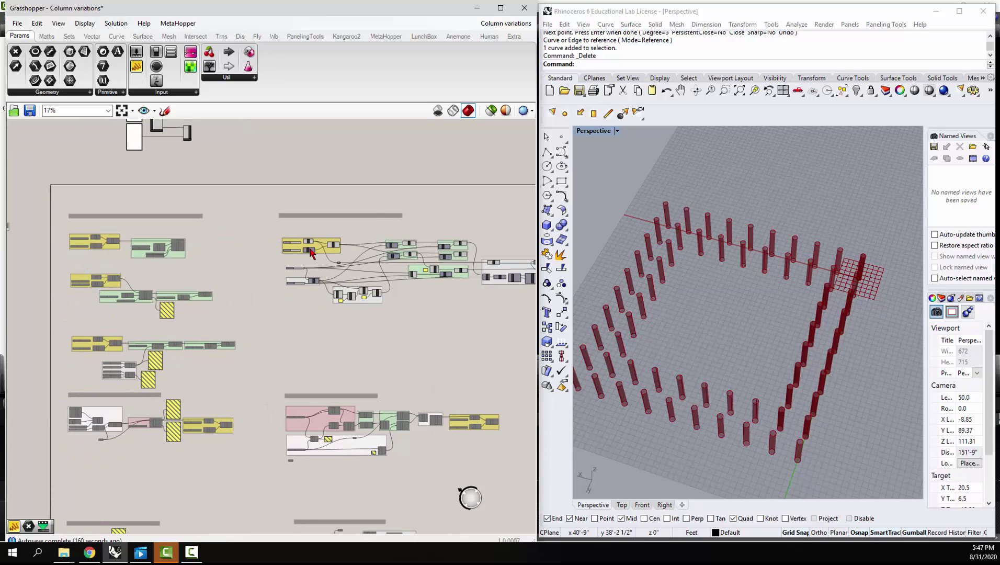
right_click_drag(454, 308, 374, 294)
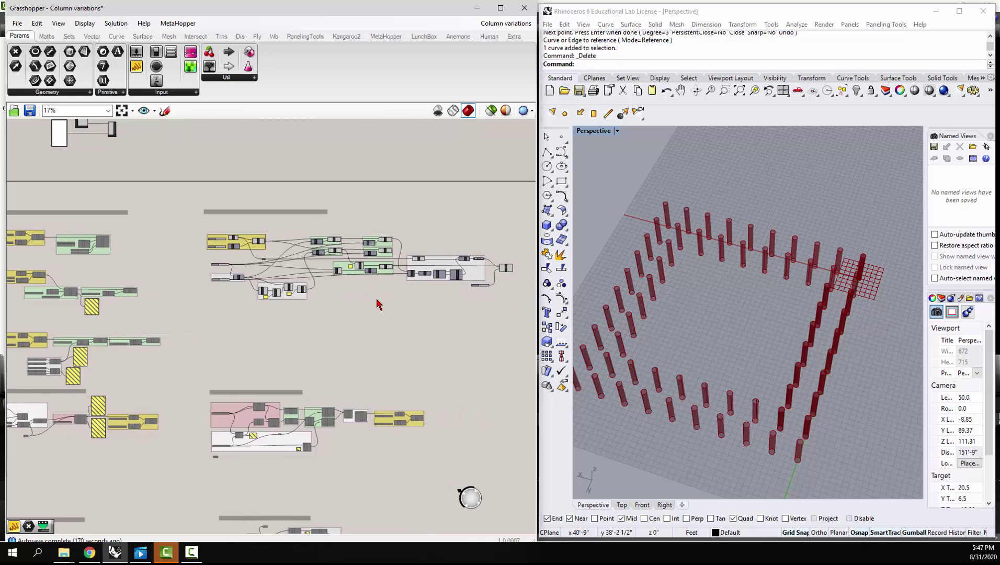
scroll(255, 255, "up", 5)
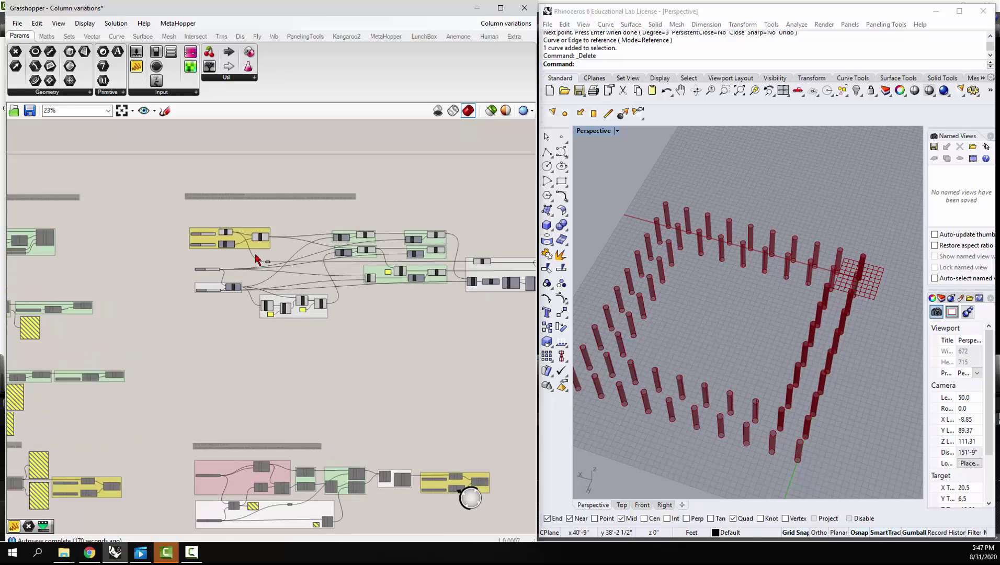
right_click_drag(445, 211, 297, 197)
left_click(298, 230)
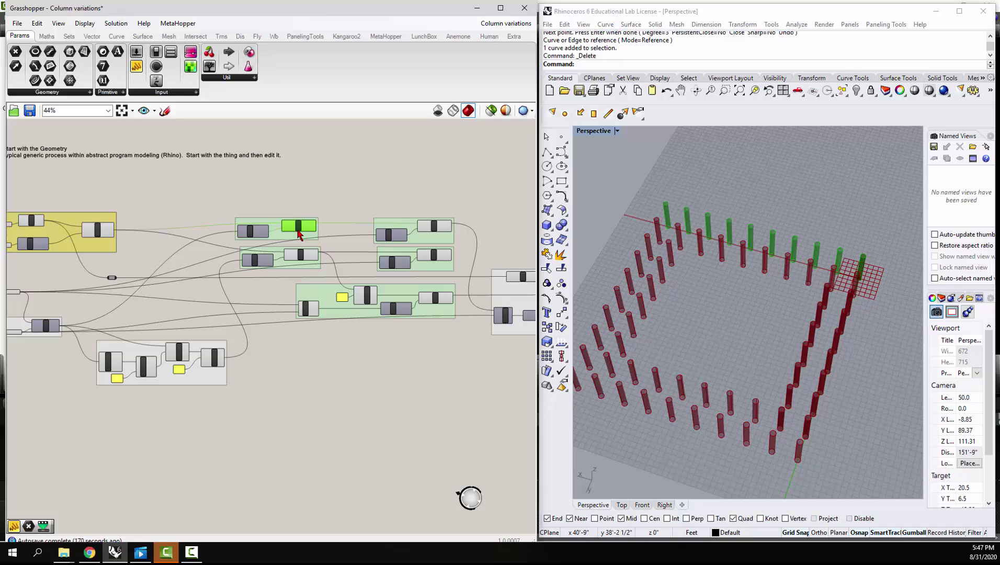
left_click(303, 256)
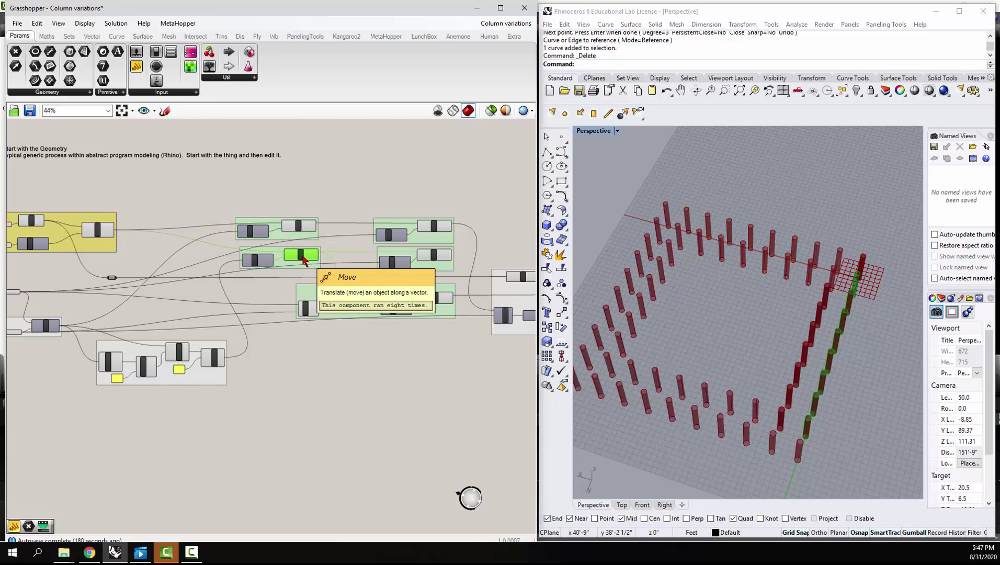
left_click(302, 230)
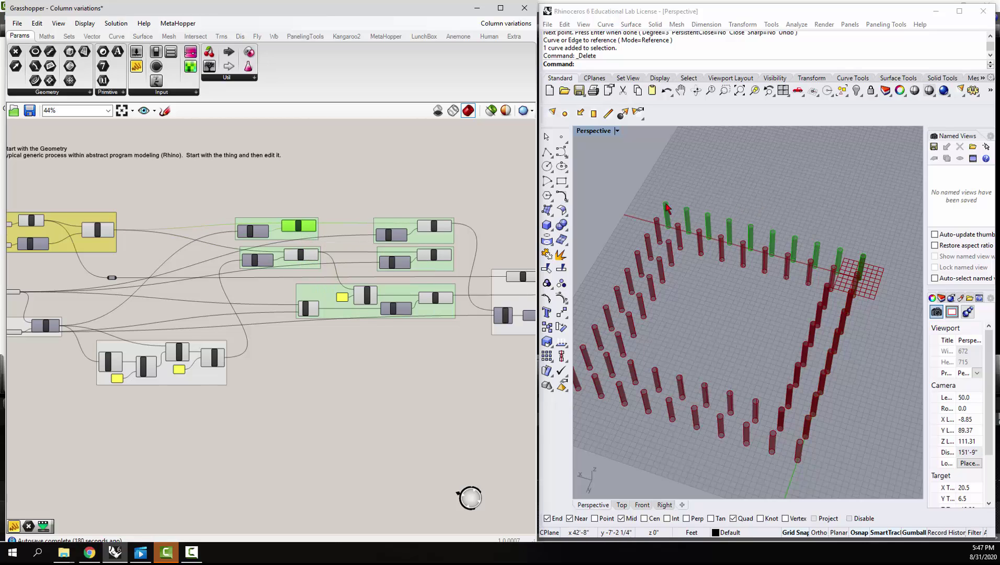
left_click(434, 230)
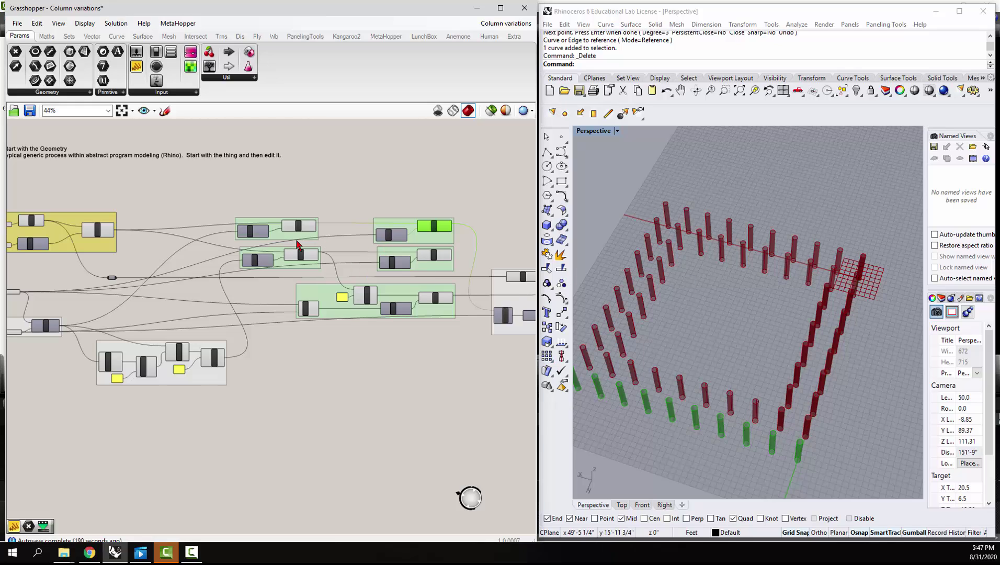
left_click(305, 260)
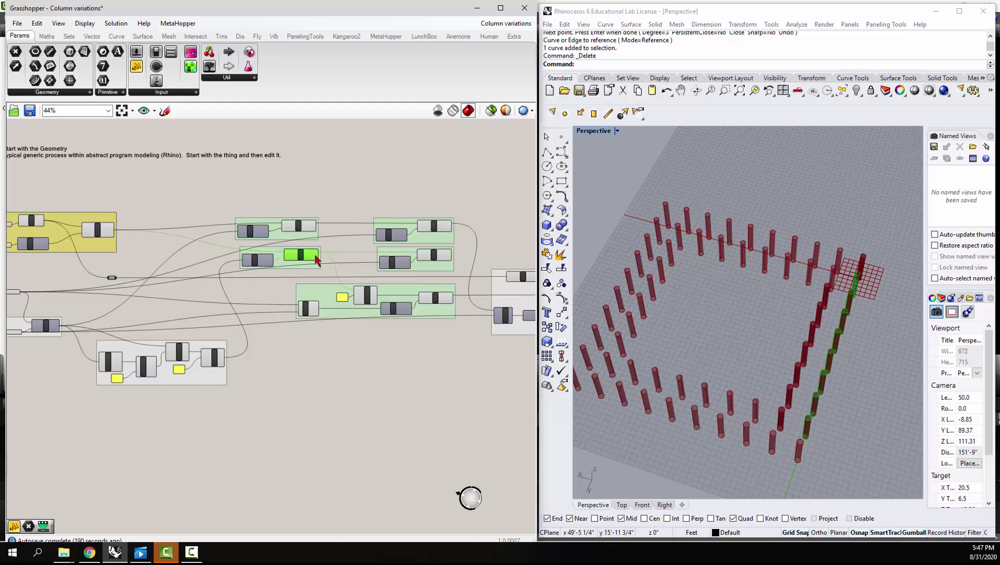
left_click(435, 256)
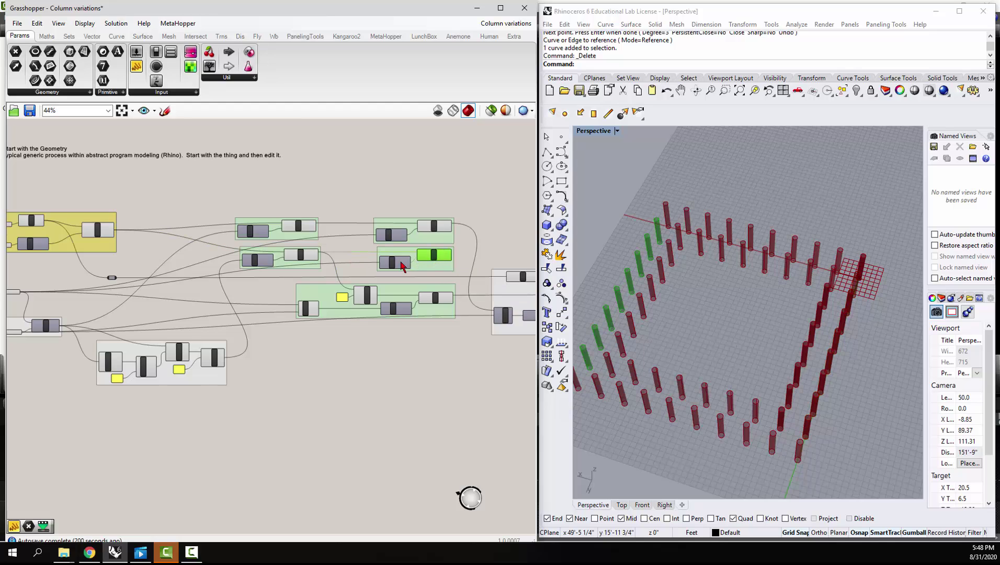
left_click(364, 381)
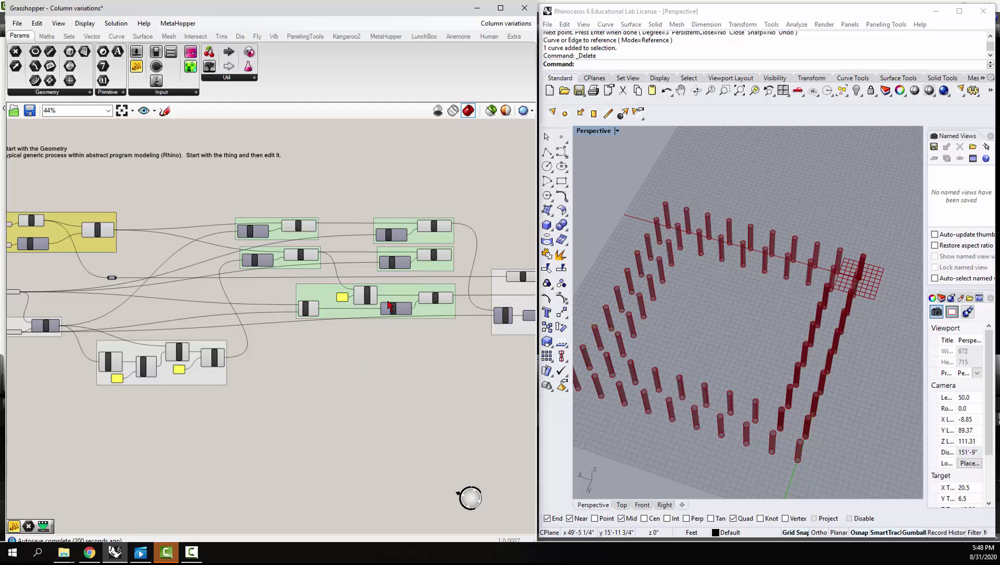
left_click(439, 302)
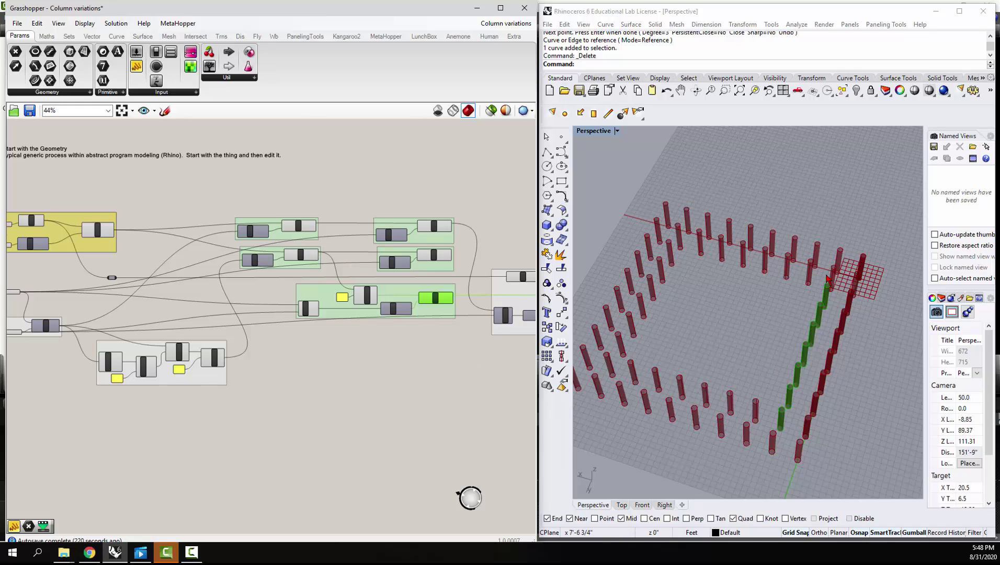
Step: Zoom in on the find center for array group and try other Polar Array counts, ending at 4
left_click(494, 397)
right_click_drag(494, 397, 215, 358)
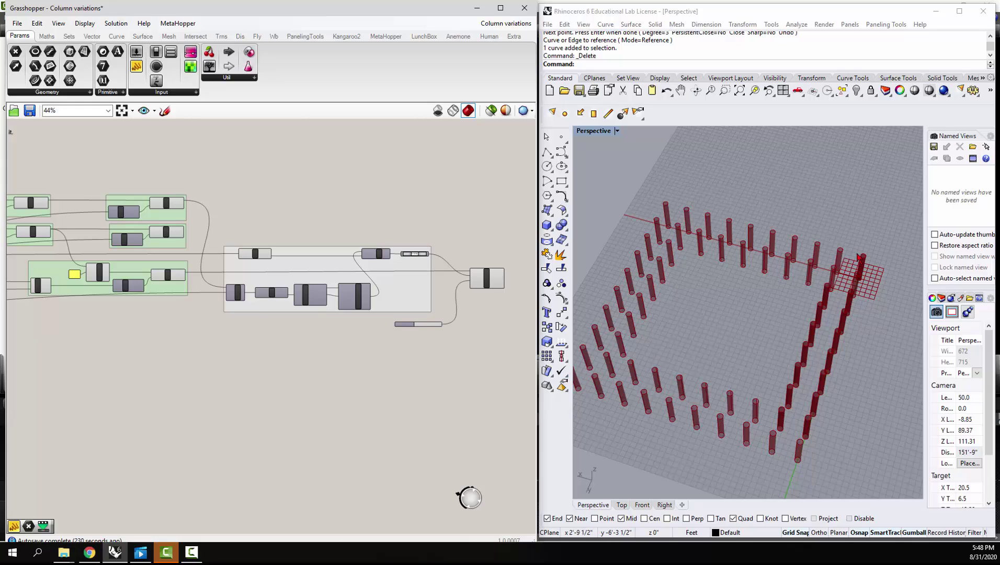
scroll(424, 240, "down", 3)
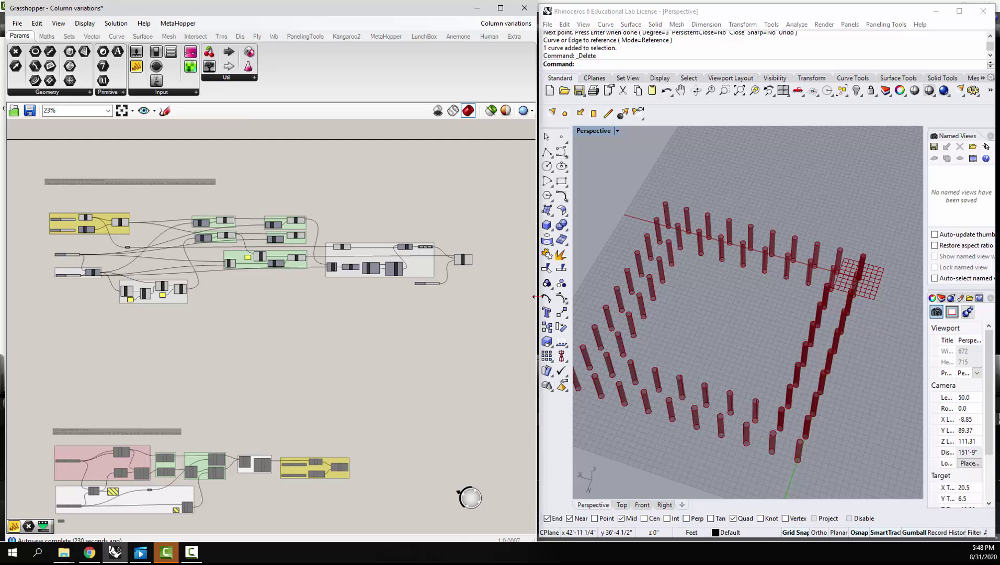
scroll(477, 268, "up", 2)
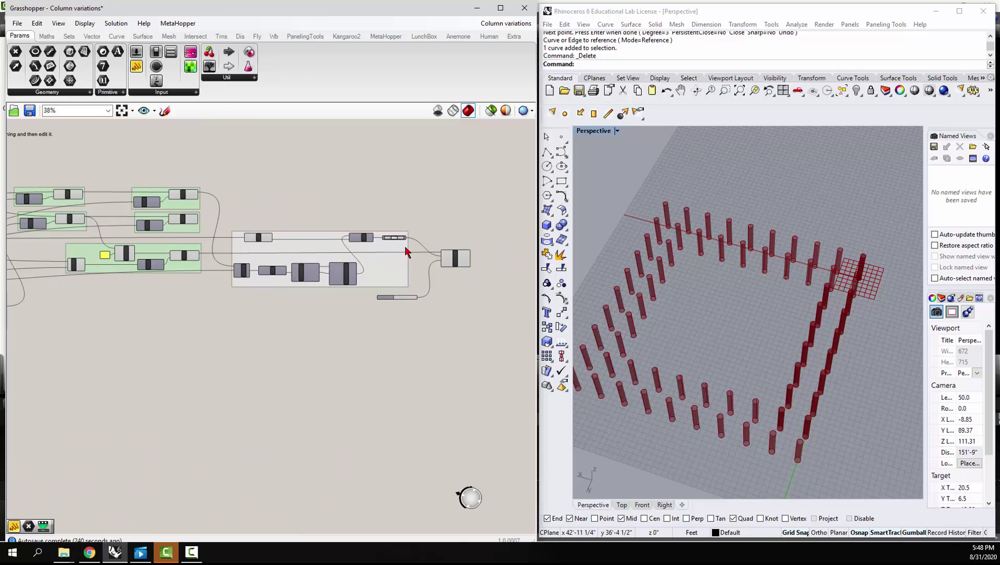
scroll(324, 249, "up", 5)
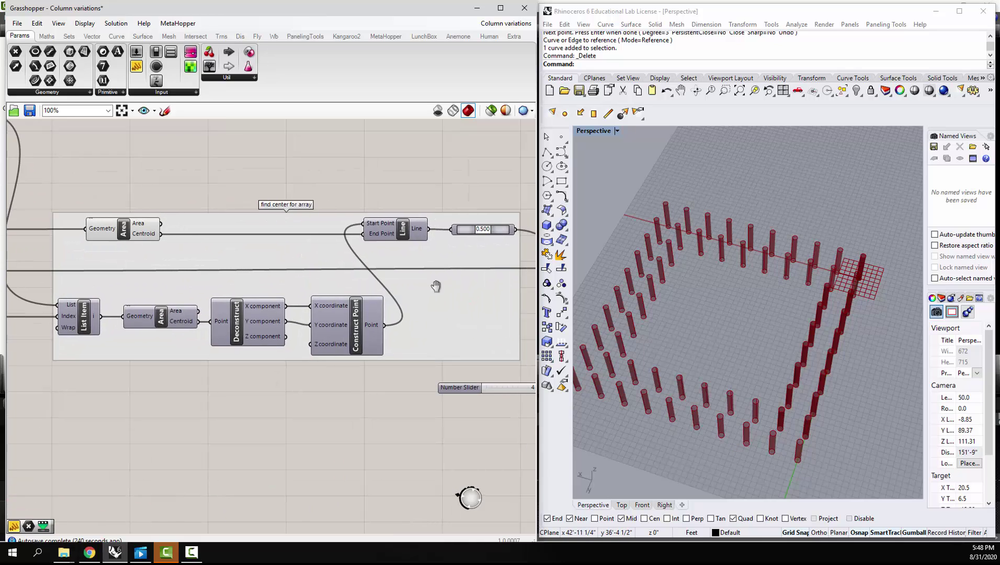
right_click_drag(418, 282, 328, 291)
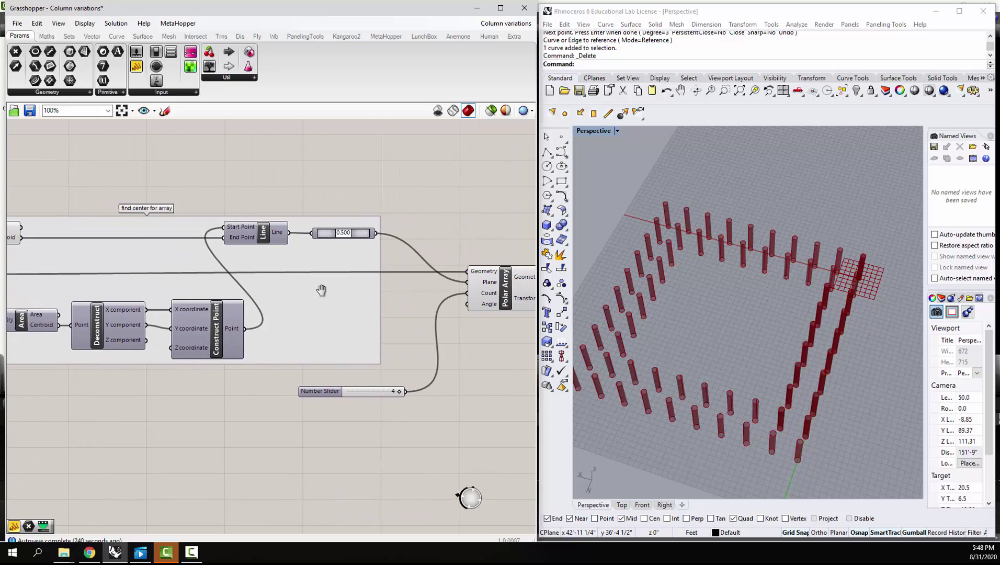
left_click(507, 300)
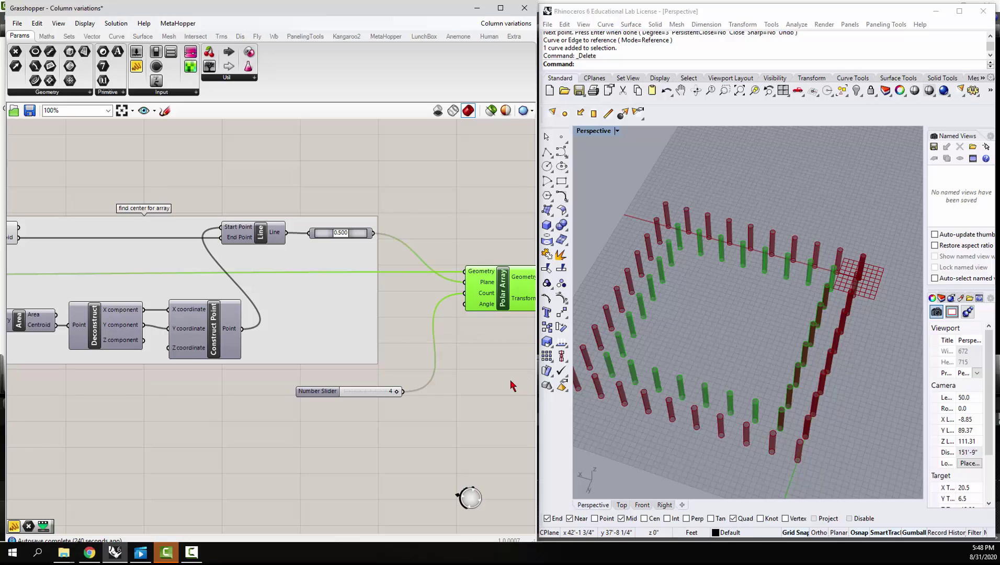
mouse_move(397, 391)
left_mouse_down()
mouse_move(378, 390)
mouse_move(412, 391)
left_mouse_up()
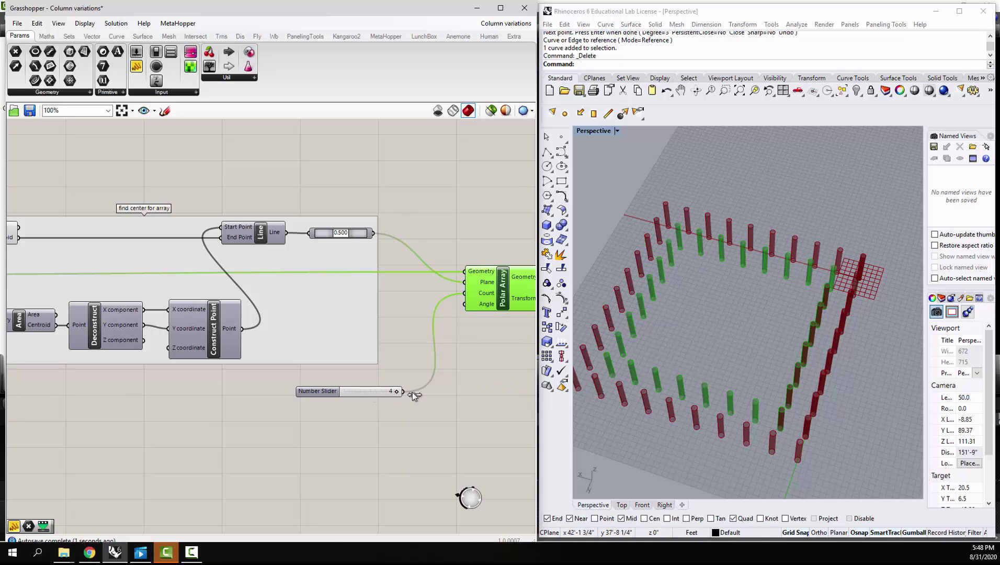
Step: Raise the count slider's maximum, try 10 columns, then return the Polar Array count to 4
double_click(324, 391)
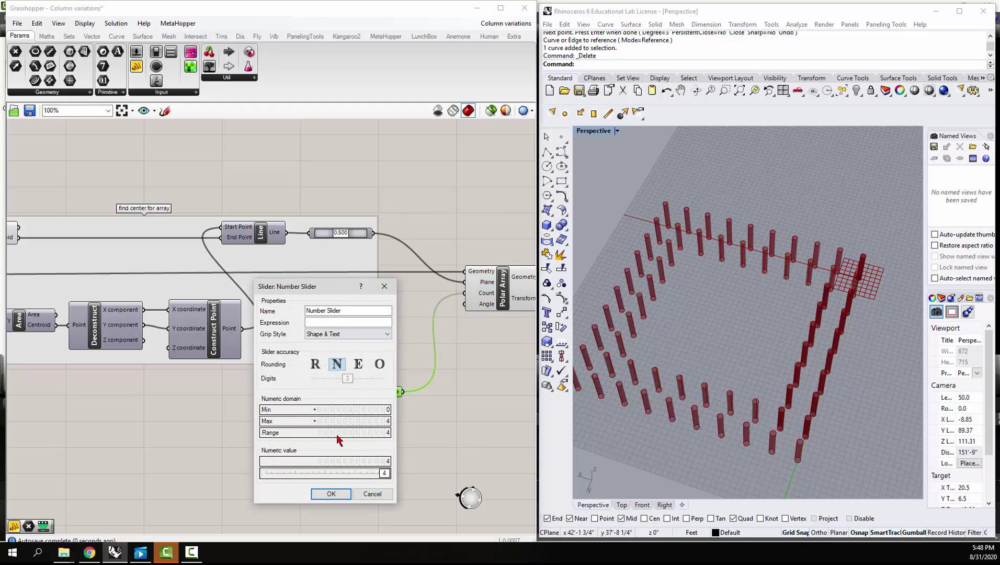
double_click(386, 421)
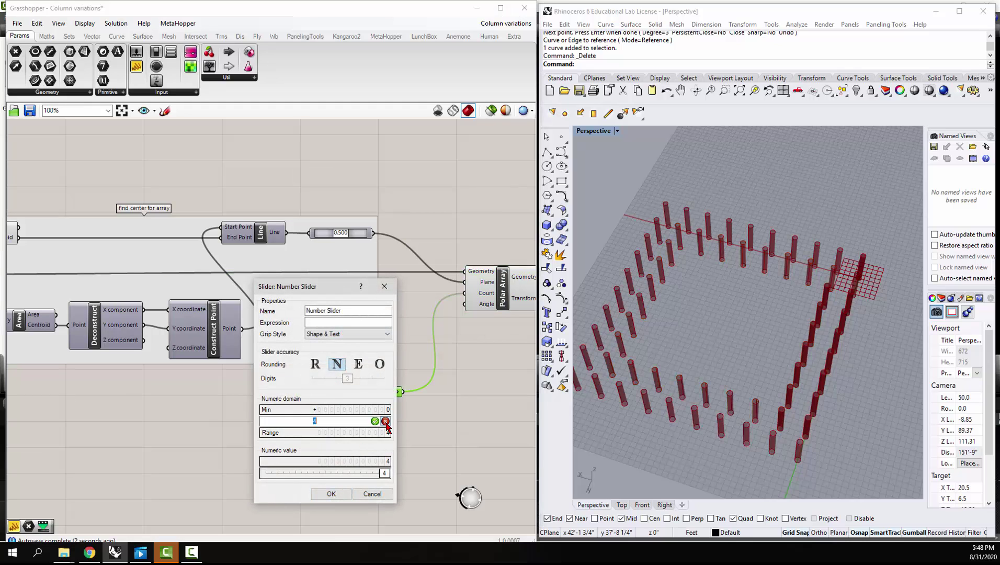
left_click(331, 494)
mouse_move(367, 392)
left_mouse_down()
mouse_move(405, 391)
mouse_move(356, 394)
mouse_move(367, 392)
left_mouse_up()
left_click(477, 403)
scroll(442, 271, "down", 6)
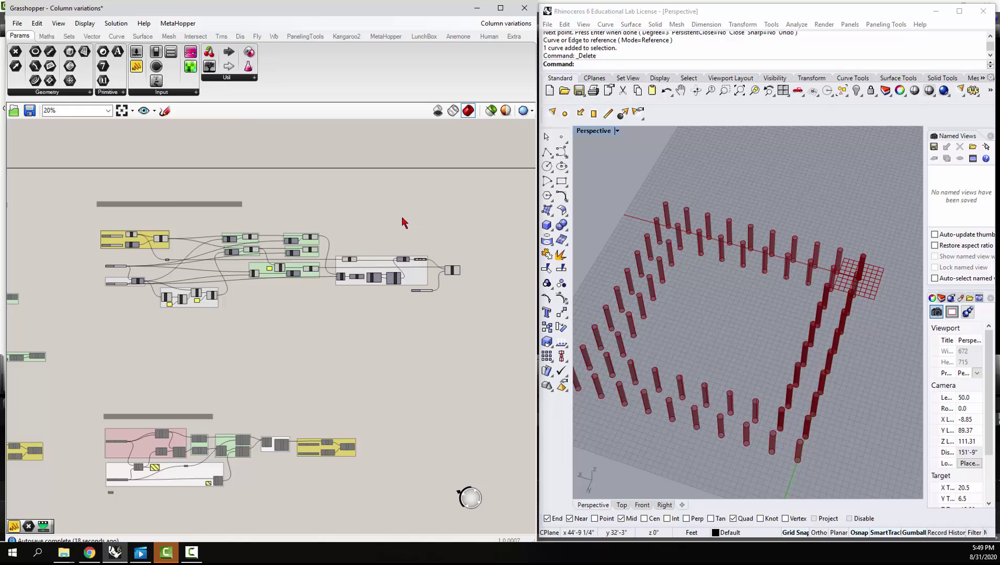
Step: Turn off preview for the middle component cluster, emptying the Rhino viewport
scroll(349, 217, "down", 2)
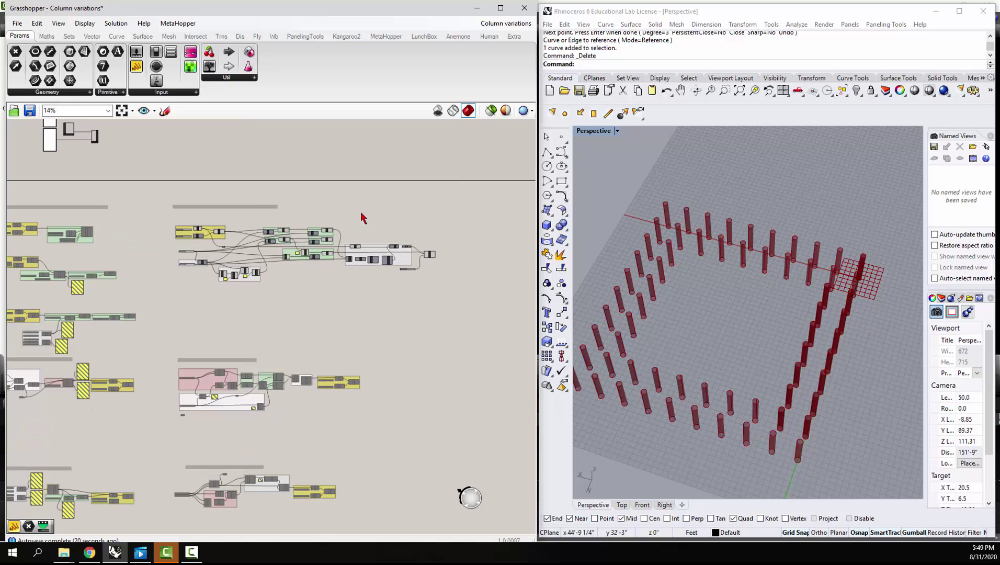
left_click_drag(156, 215, 484, 334)
middle_click(348, 274)
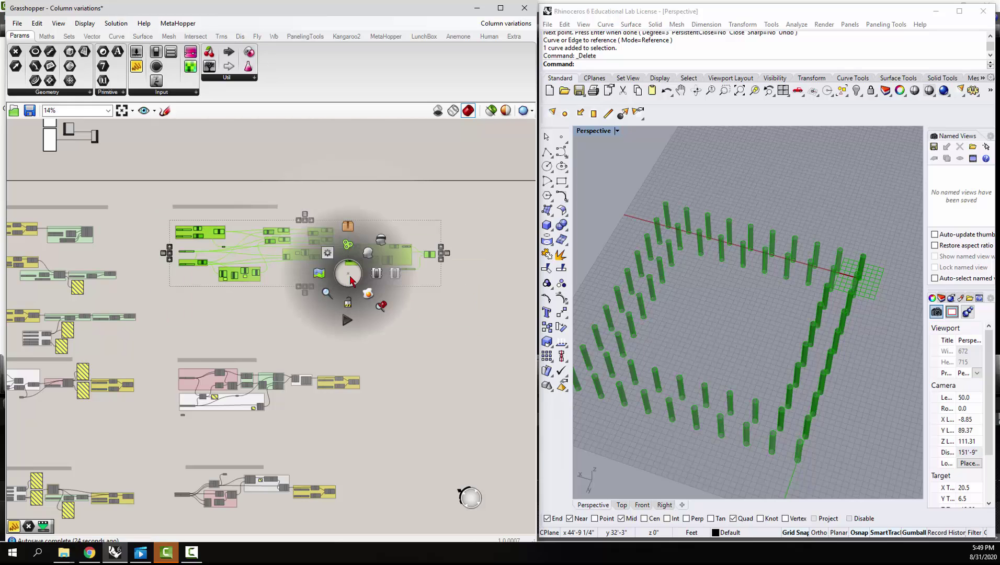
left_click(393, 277)
left_click(335, 322)
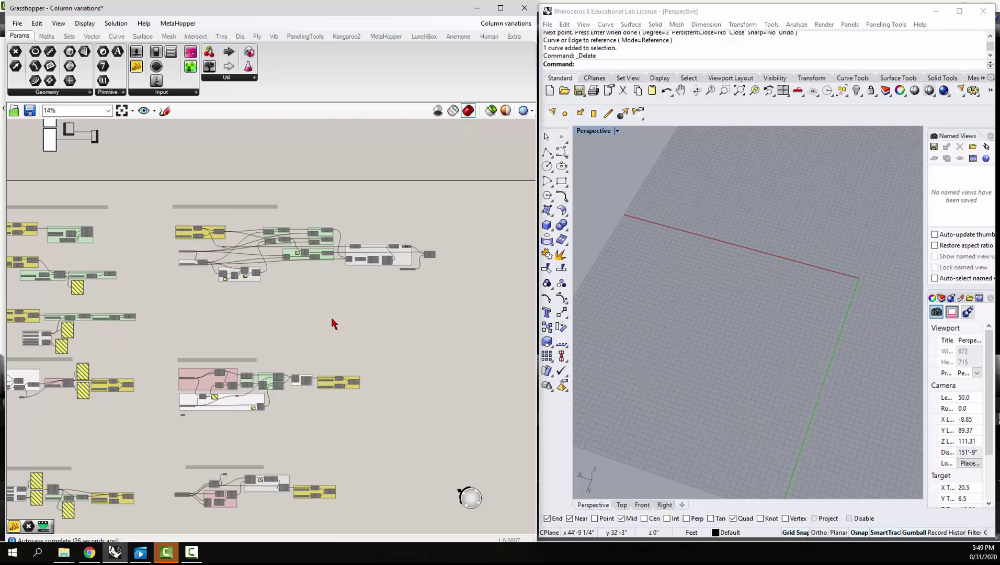
Step: Frame the V2-2 'Start with the Curve' group and select all its components
scroll(334, 321, "down", 3)
scroll(272, 373, "up", 7)
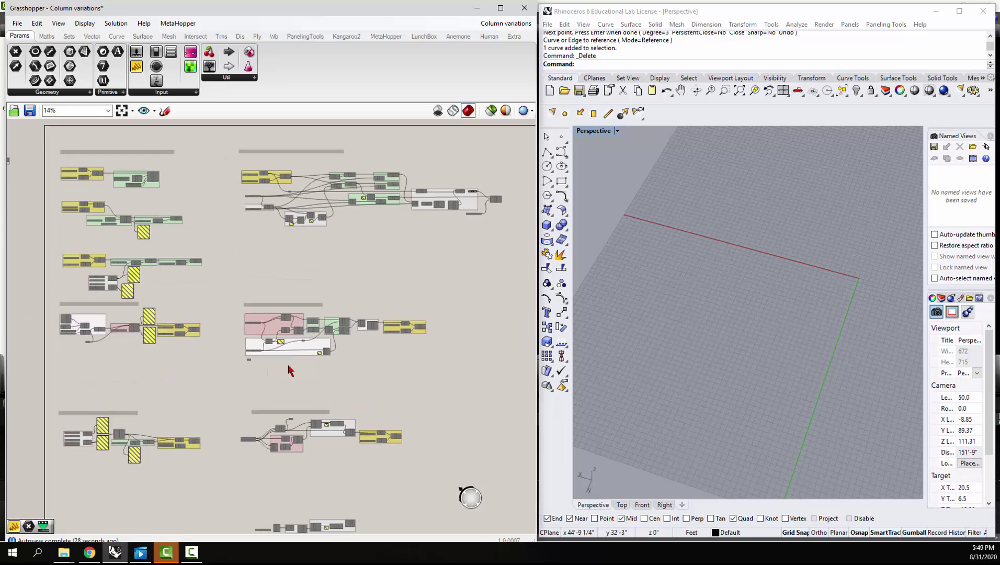
scroll(335, 369, "up", 1)
right_click_drag(350, 364, 246, 339)
left_click_drag(28, 163, 528, 405)
middle_click(406, 340)
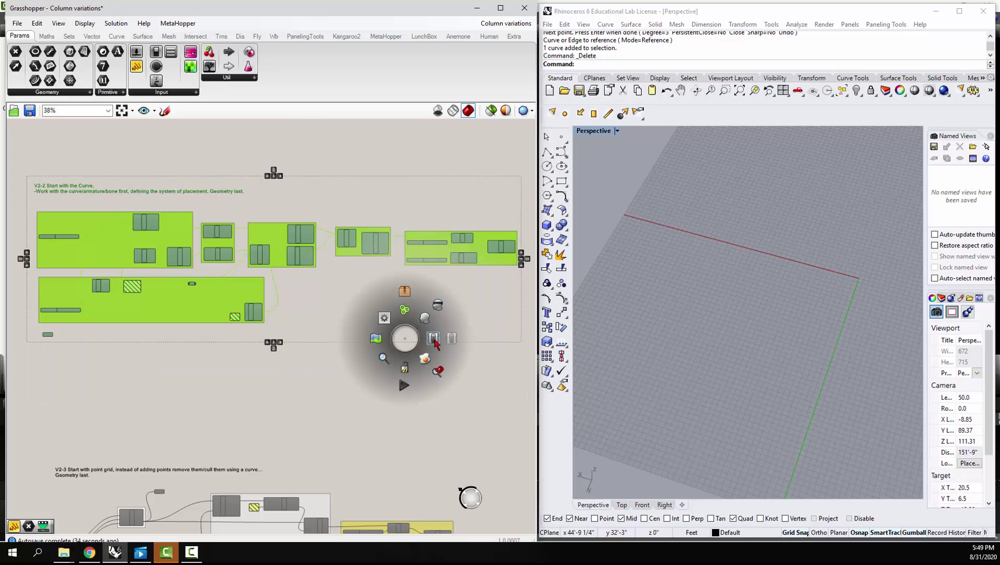
Step: Enable the V2-2 group's preview and inspect its Explode, Divide Curves and Cull Duplicates parts
left_click(437, 320)
left_click(296, 391)
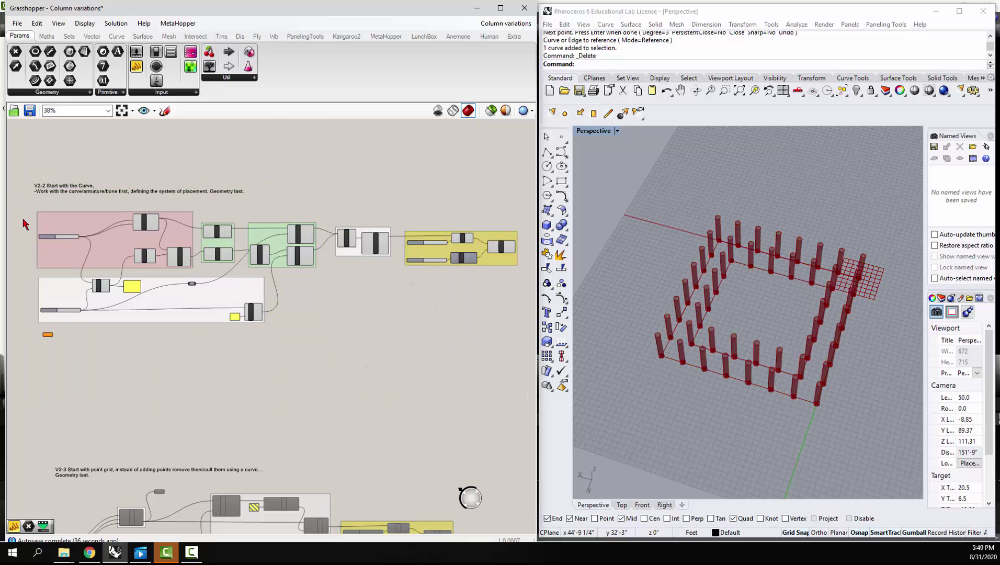
scroll(28, 238, "up", 4)
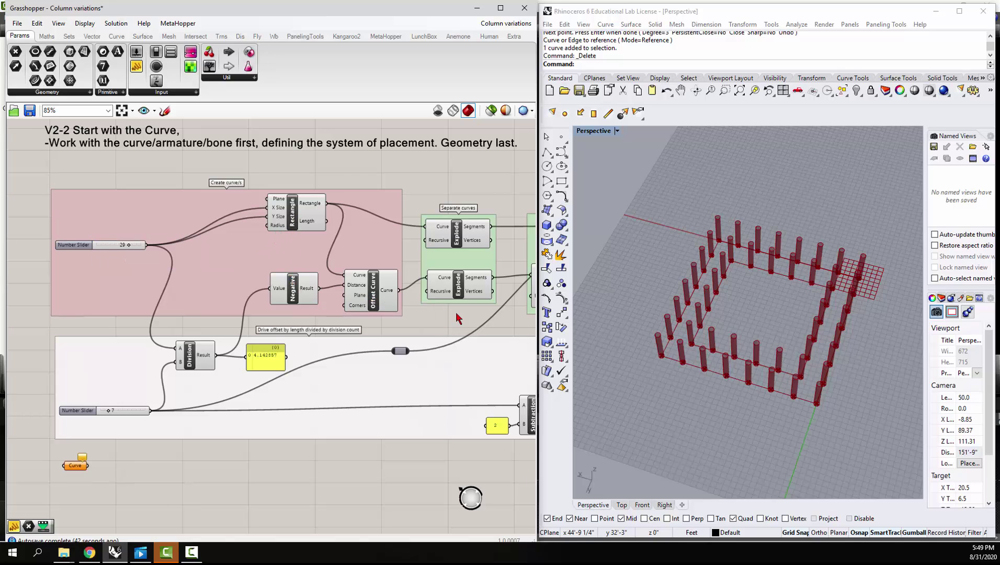
right_click_drag(455, 312, 395, 305)
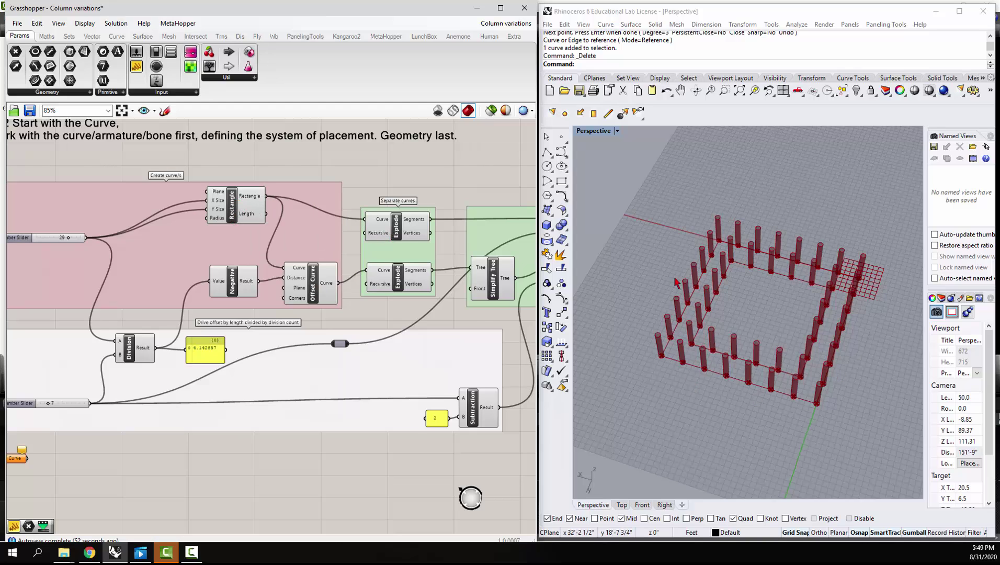
right_click_drag(437, 174, 270, 170)
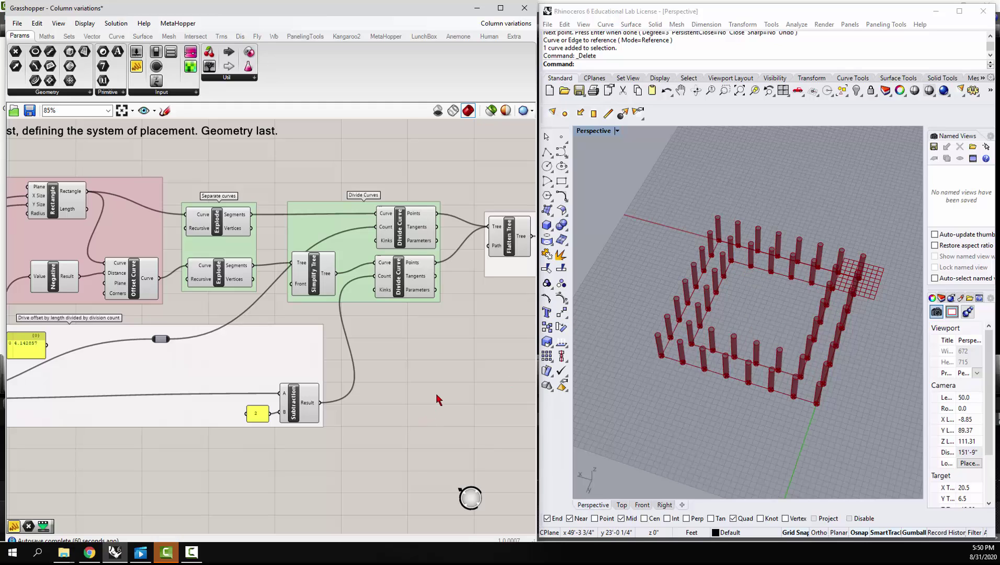
right_click_drag(428, 372, 267, 375)
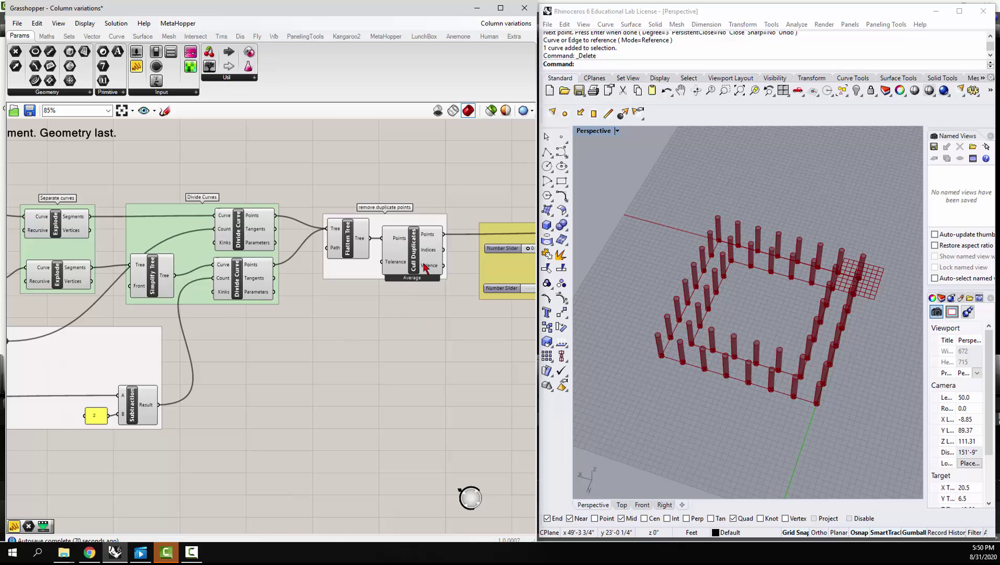
Step: Survey the V2-2 definition from Divide Curve through the create column/s group
scroll(418, 267, "down", 3)
right_click_drag(186, 383, 270, 397)
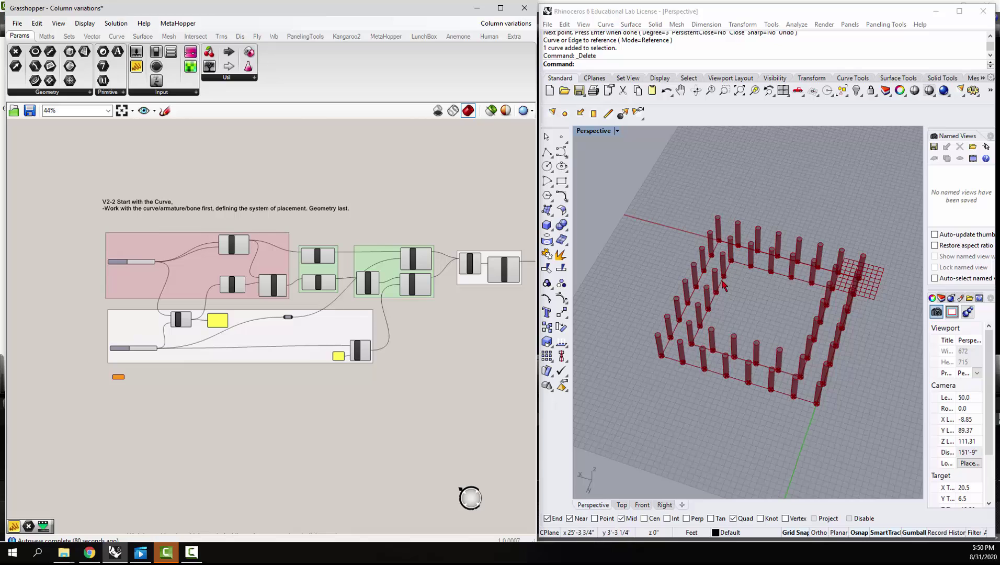
scroll(213, 343, "up", 3)
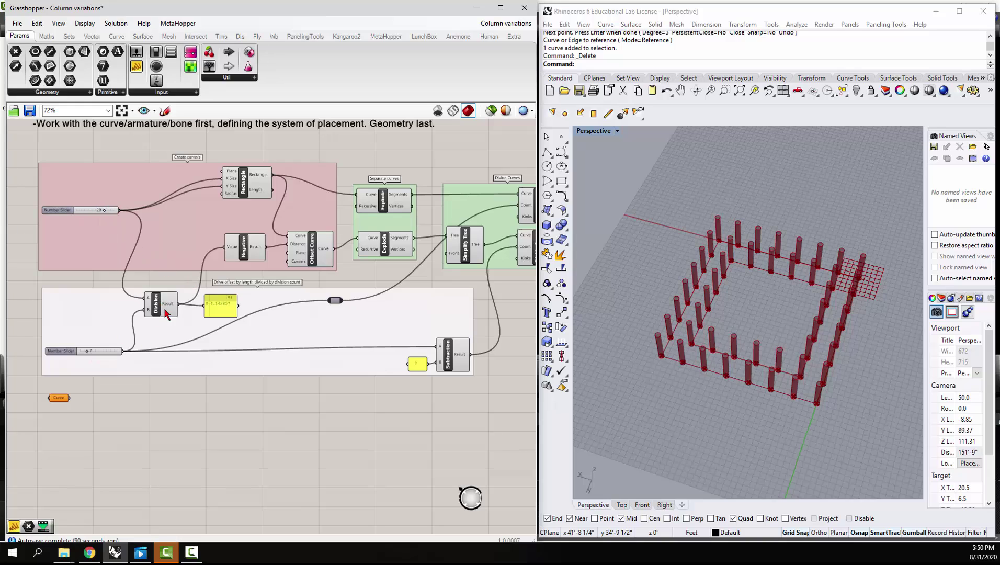
mouse_move(167, 312)
right_click_drag(438, 375, 223, 386)
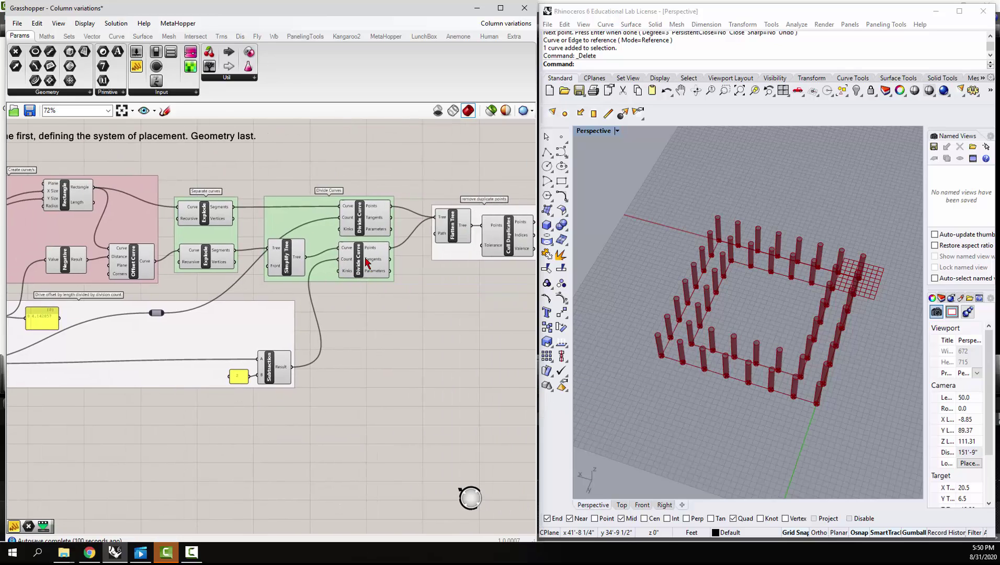
right_click_drag(468, 298, 156, 304)
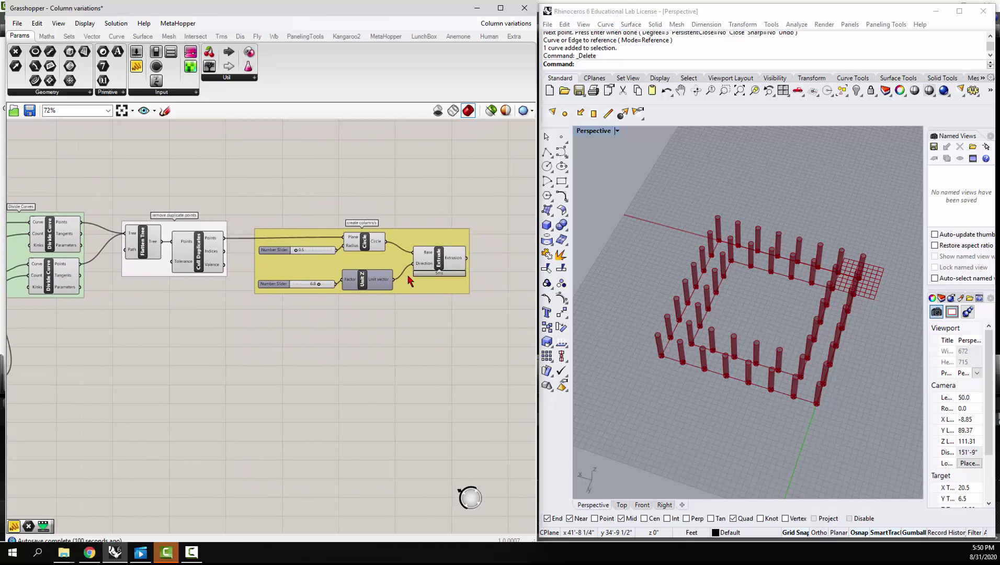
scroll(432, 287, "down", 3)
right_click_drag(84, 368, 325, 377)
scroll(189, 329, "up", 4)
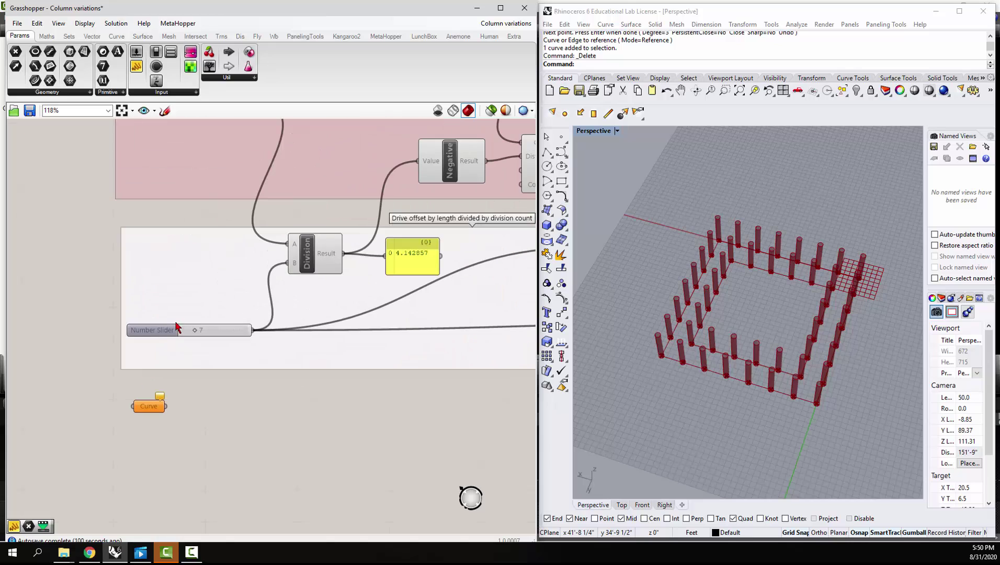
Step: Raise the division count from 7 to 10 and reduce the rectangle size slider
mouse_move(194, 330)
left_mouse_down()
mouse_move(219, 330)
mouse_move(199, 330)
left_mouse_up()
scroll(199, 324, "down", 3)
mouse_move(209, 186)
left_mouse_down()
mouse_move(196, 190)
mouse_move(219, 186)
mouse_move(200, 187)
left_mouse_up()
scroll(162, 206, "down", 10)
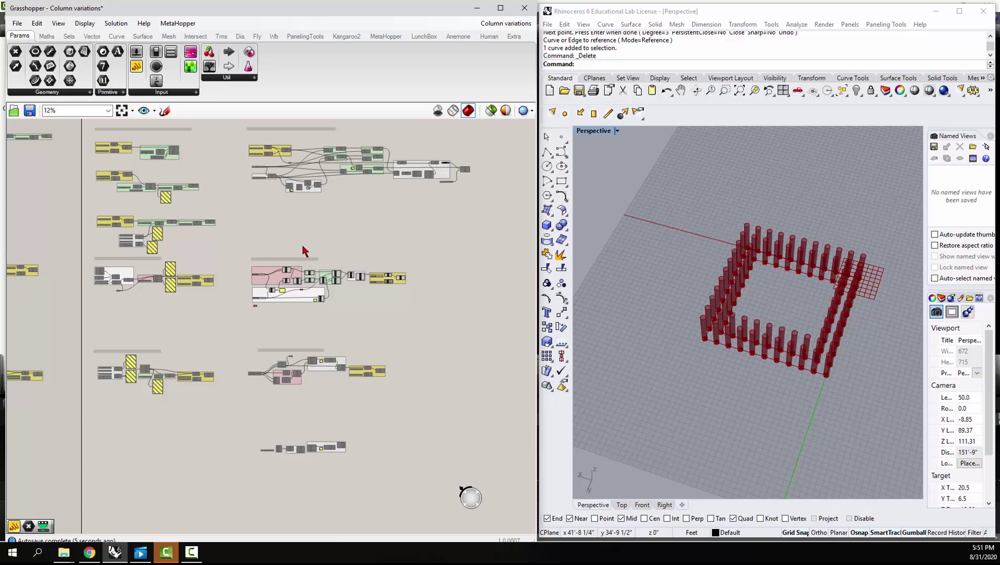
Step: Turn off the V2-2 group's column preview
left_click_drag(241, 246, 431, 339)
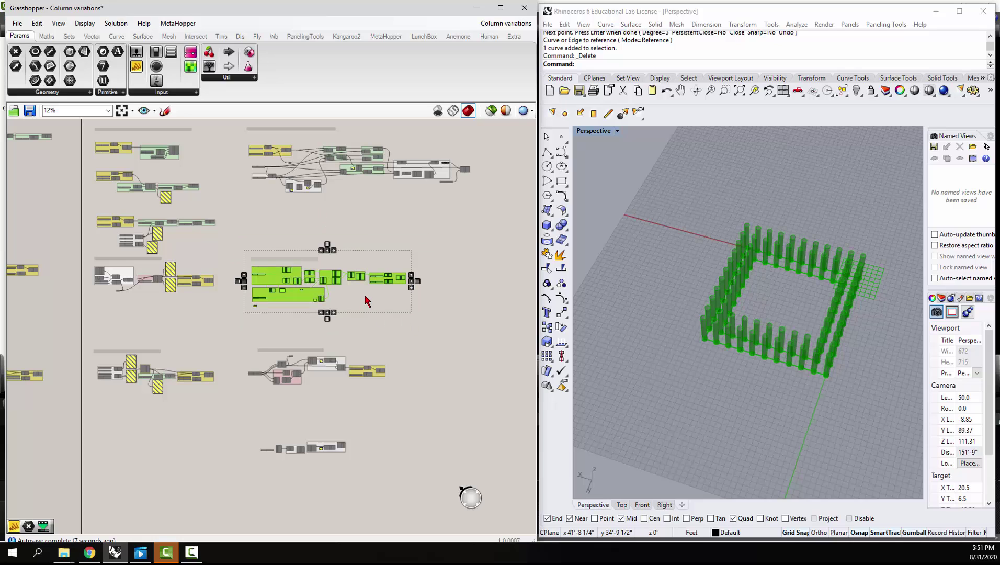
middle_click(366, 302)
left_click(410, 302)
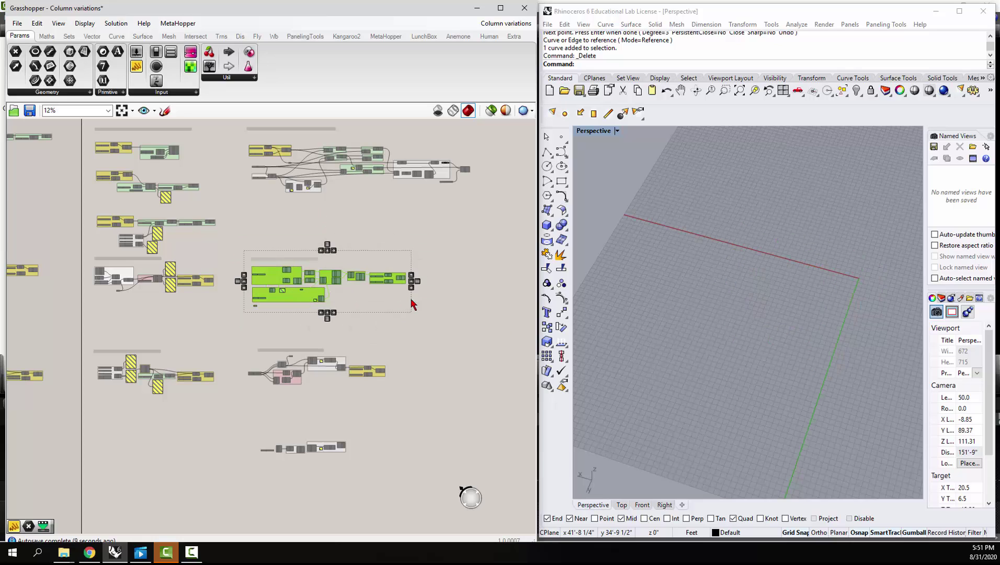
left_click(403, 406)
scroll(313, 400, "up", 4)
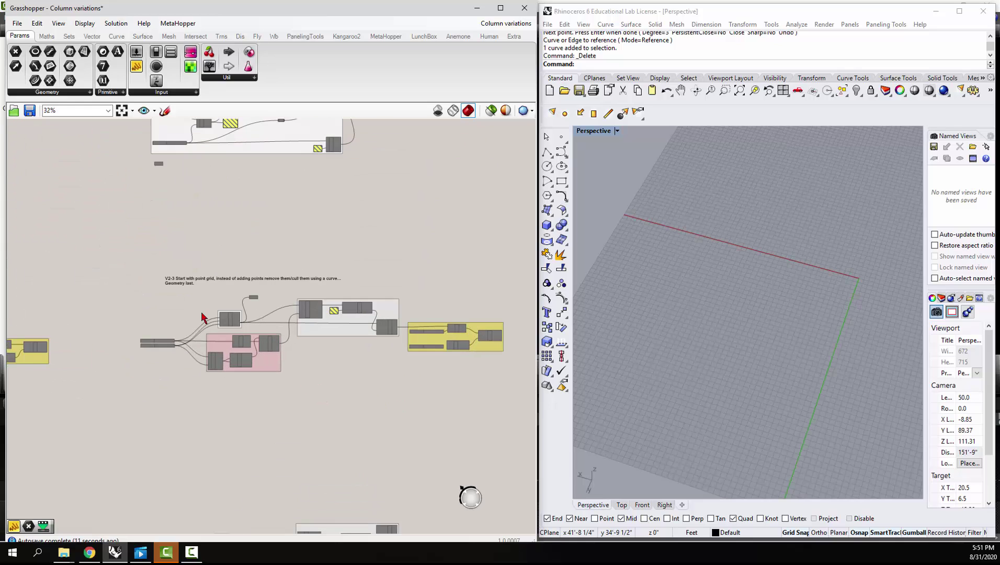
Step: Enable the V2-3 group and select Square to highlight its point grid in Rhino
left_click_drag(123, 248, 517, 403)
middle_click(368, 370)
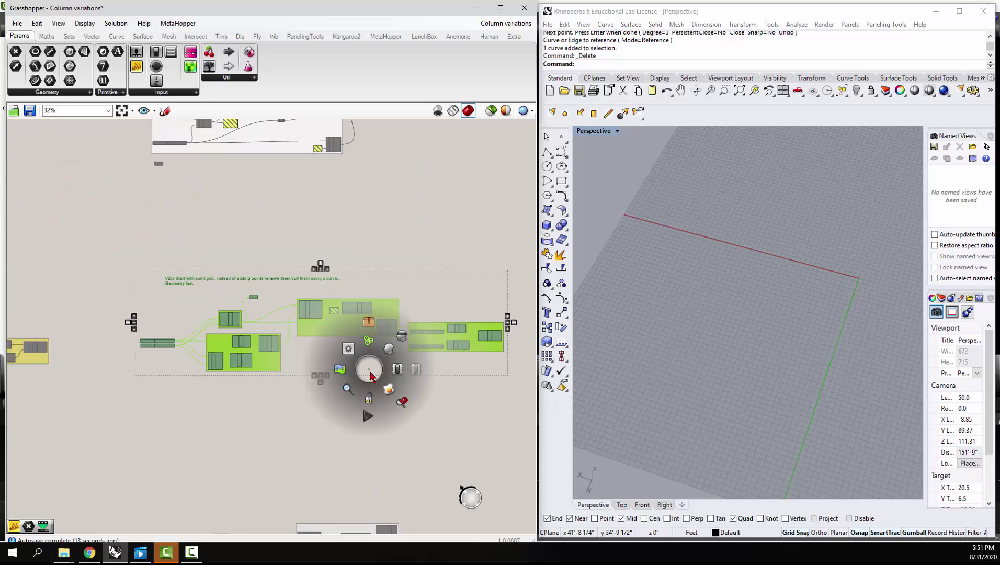
left_click(398, 369)
left_click(371, 401)
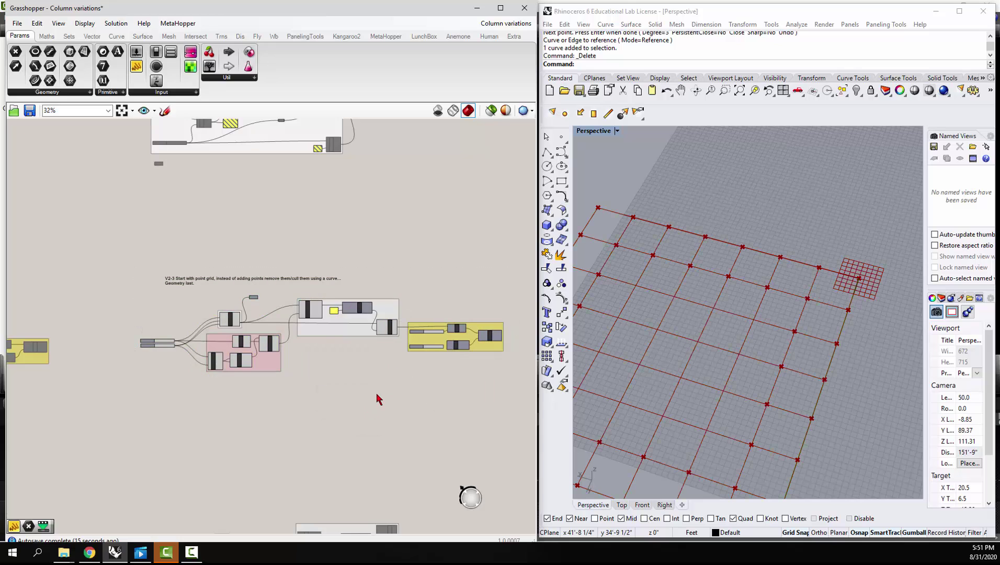
scroll(259, 334, "up", 4)
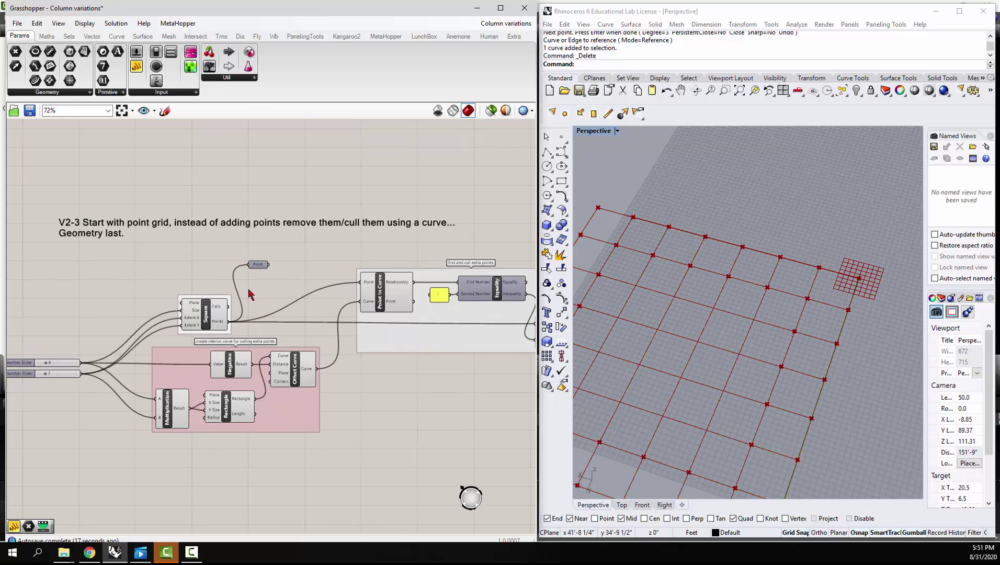
right_click_drag(256, 287, 311, 255)
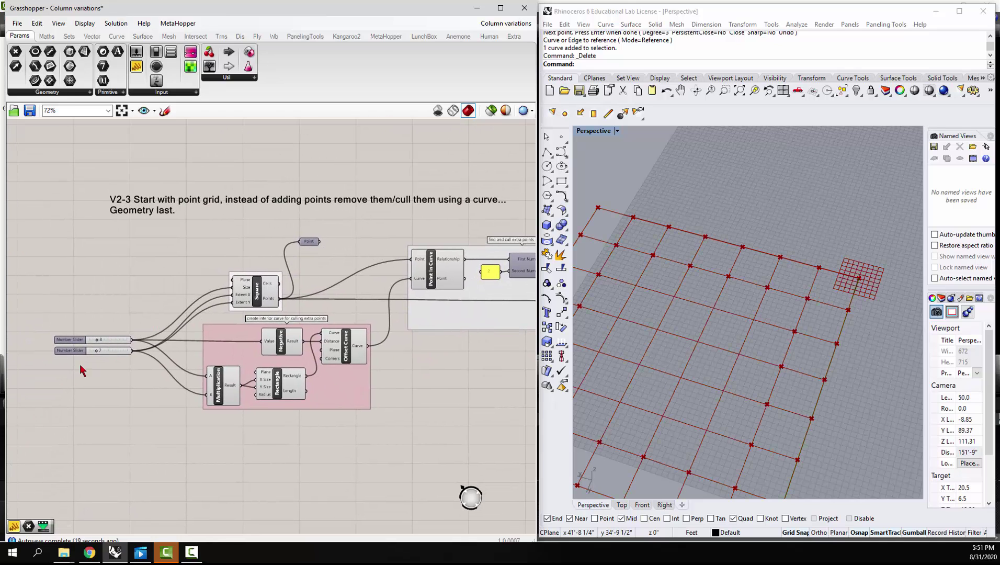
scroll(250, 304, "up", 1)
left_click(263, 299)
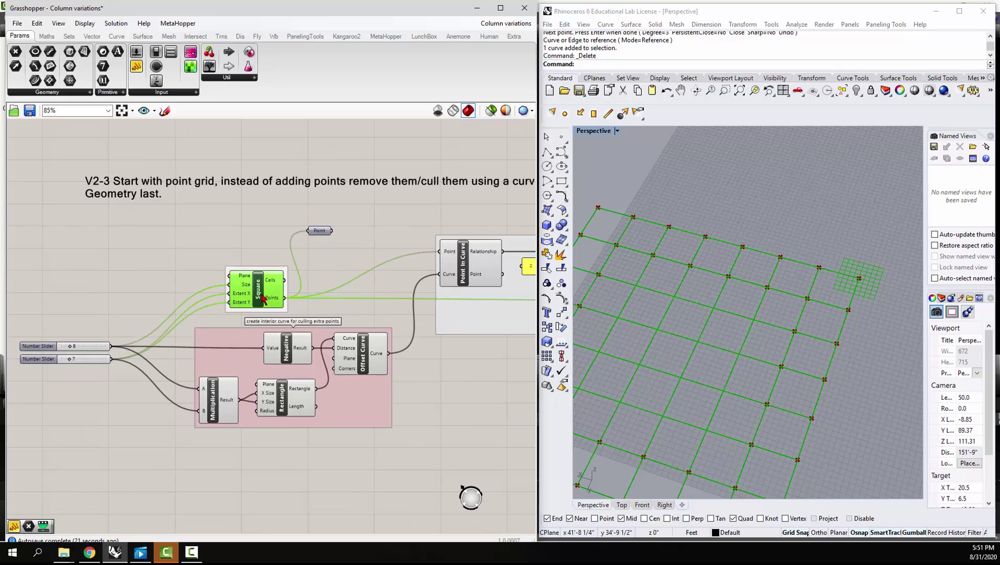
left_click(315, 255)
left_click(324, 230)
right_click(323, 230)
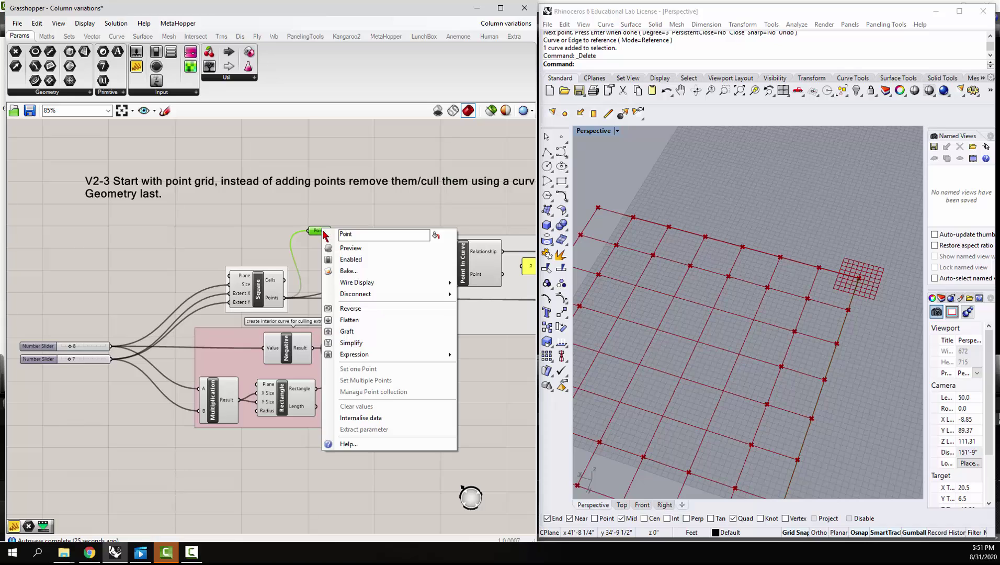
left_click(339, 248)
left_click(338, 252)
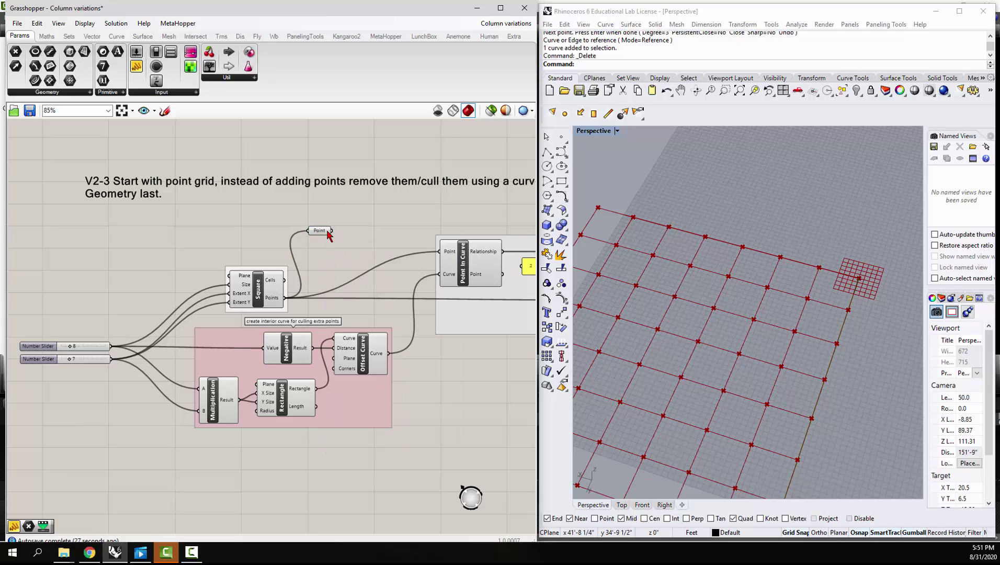
left_click(325, 231)
scroll(759, 261, "down", 3)
scroll(717, 274, "up", 2)
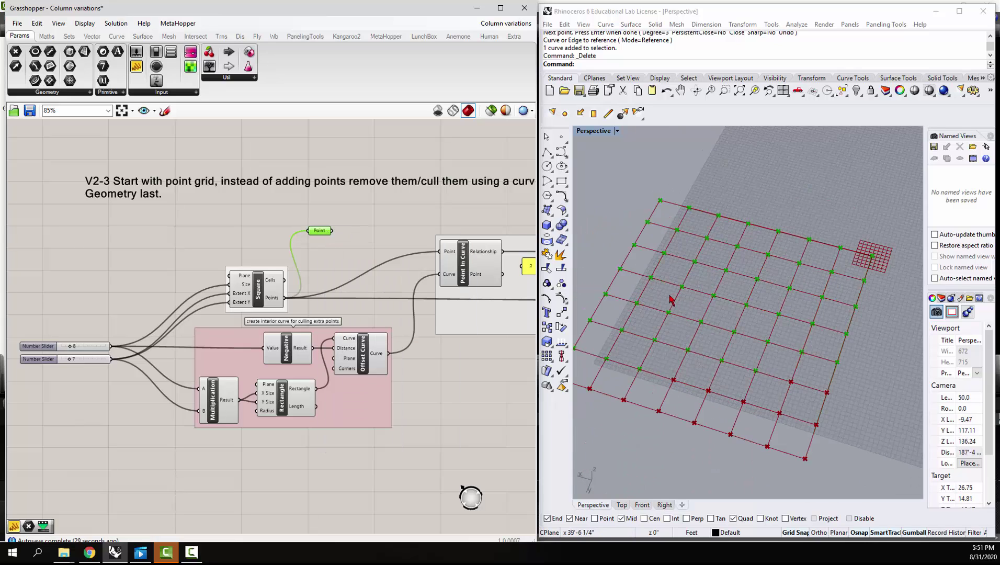
scroll(711, 355, "down", 5)
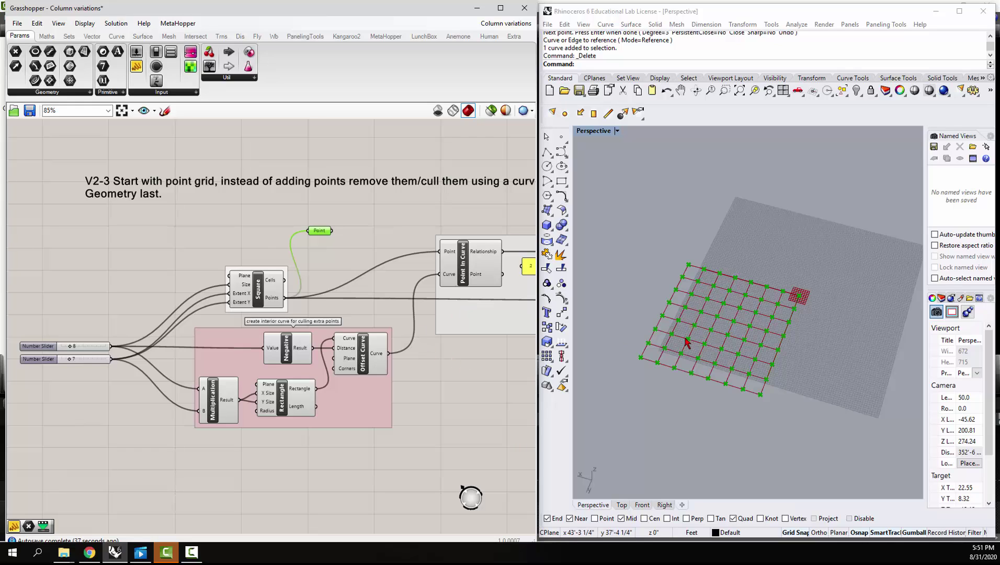
left_click(426, 387)
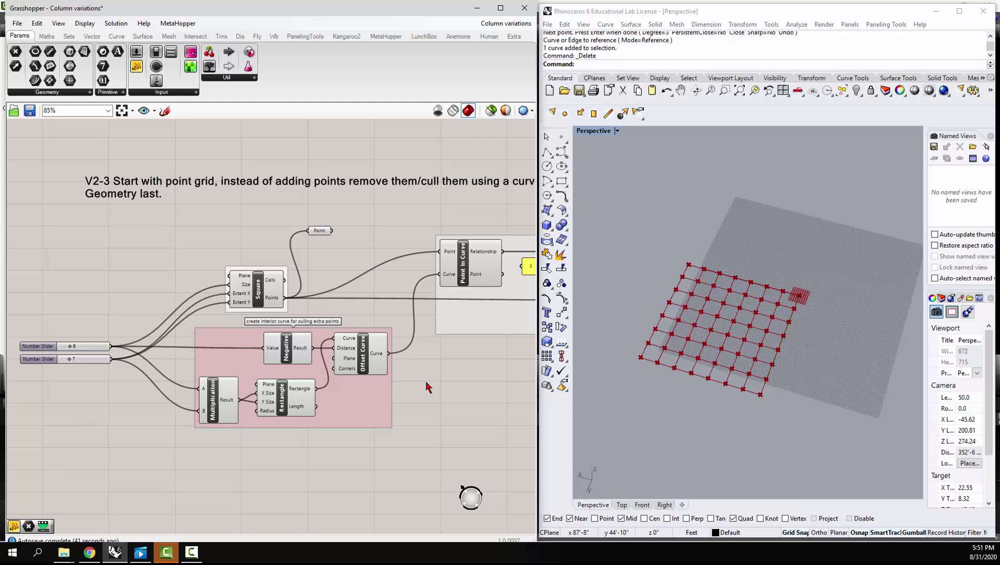
left_click(285, 398)
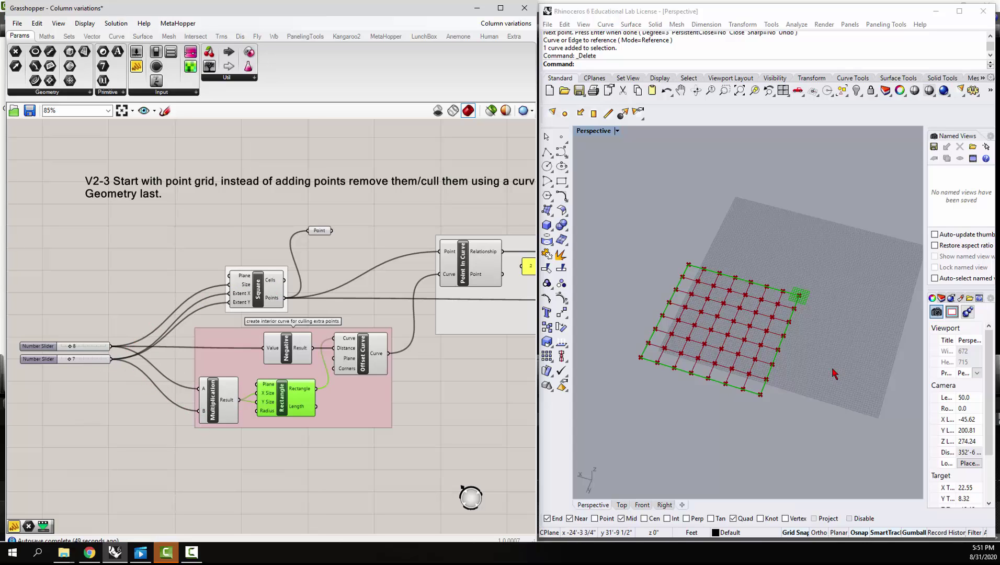
Step: Lower the V2-3 first grid-size slider from 8 to 7, shrinking the point grid
left_click(364, 354)
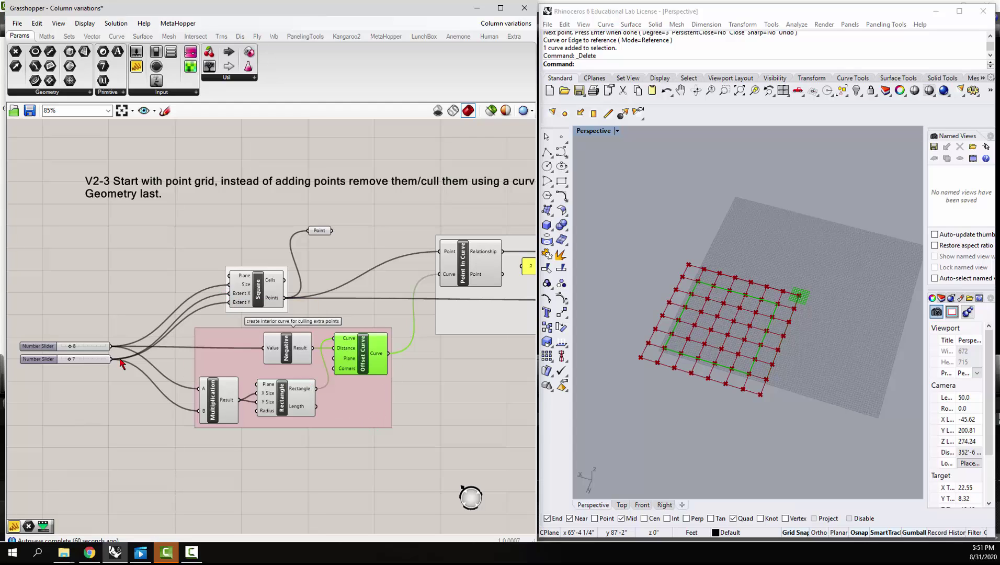
mouse_move(72, 348)
left_mouse_down()
mouse_move(81, 348)
mouse_move(69, 348)
left_mouse_up()
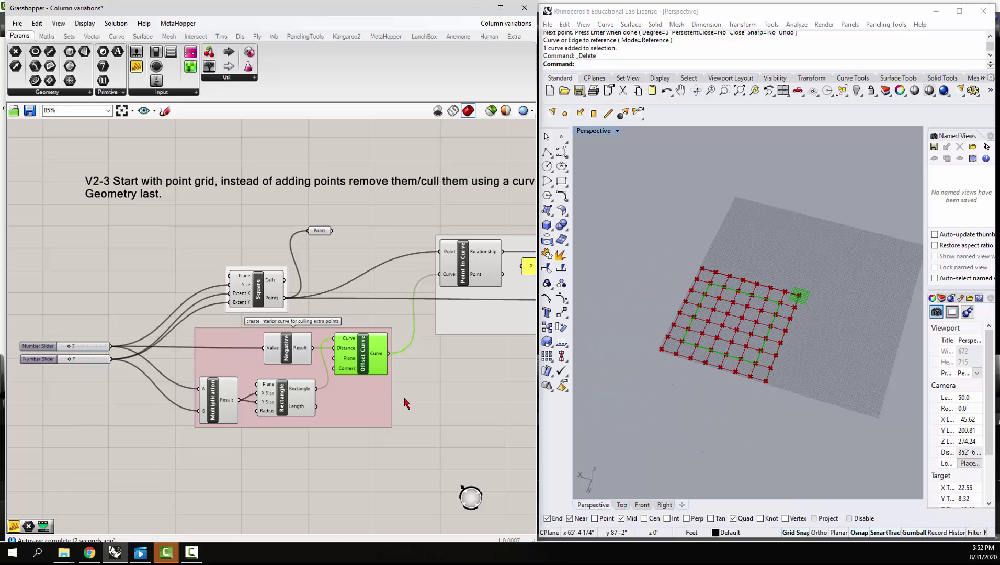
left_click(432, 401)
right_click_drag(433, 386, 340, 408)
left_click(271, 383)
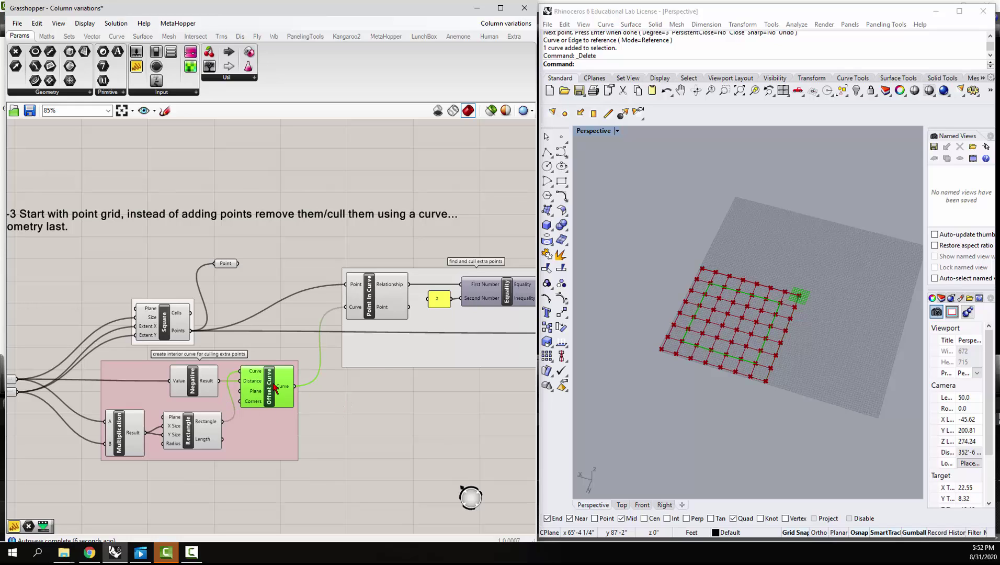
left_click(373, 250)
scroll(393, 260, "up", 1)
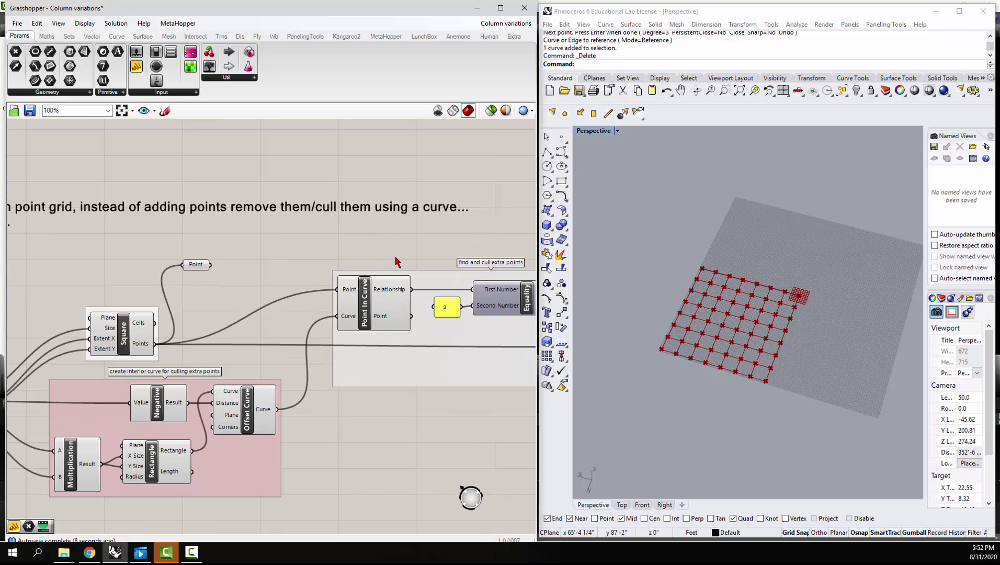
left_click(370, 308)
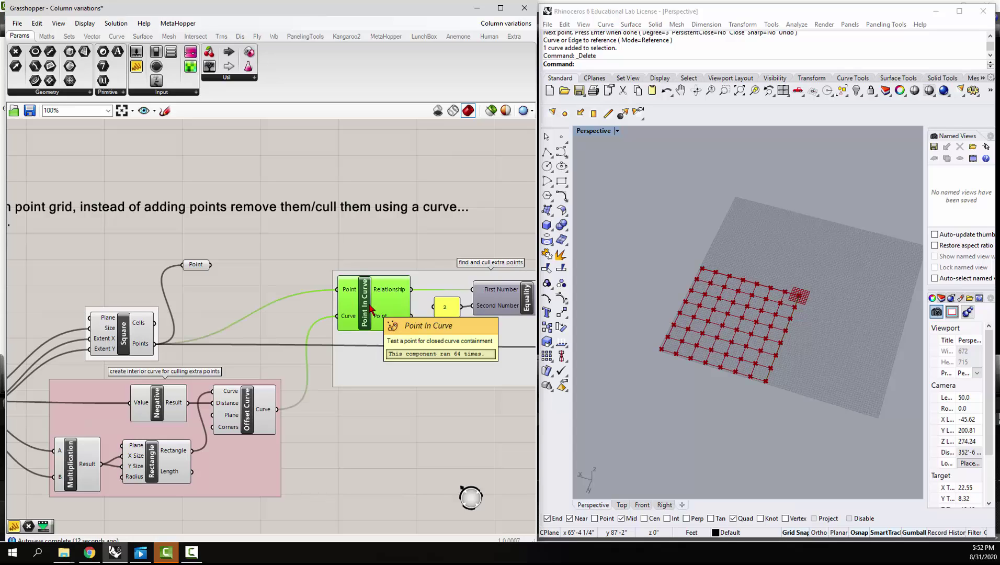
left_click(199, 266)
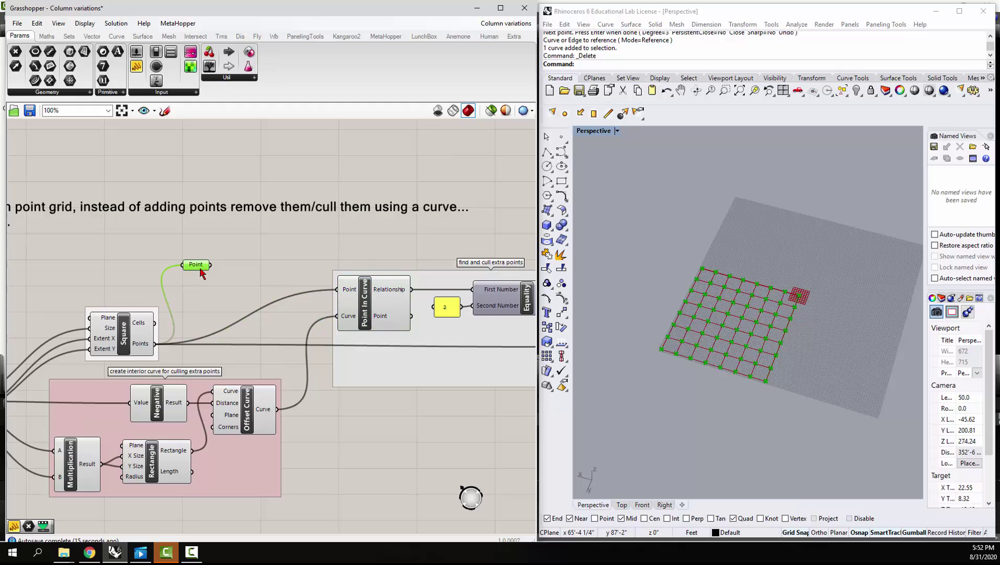
left_click(249, 416)
mouse_move(390, 293)
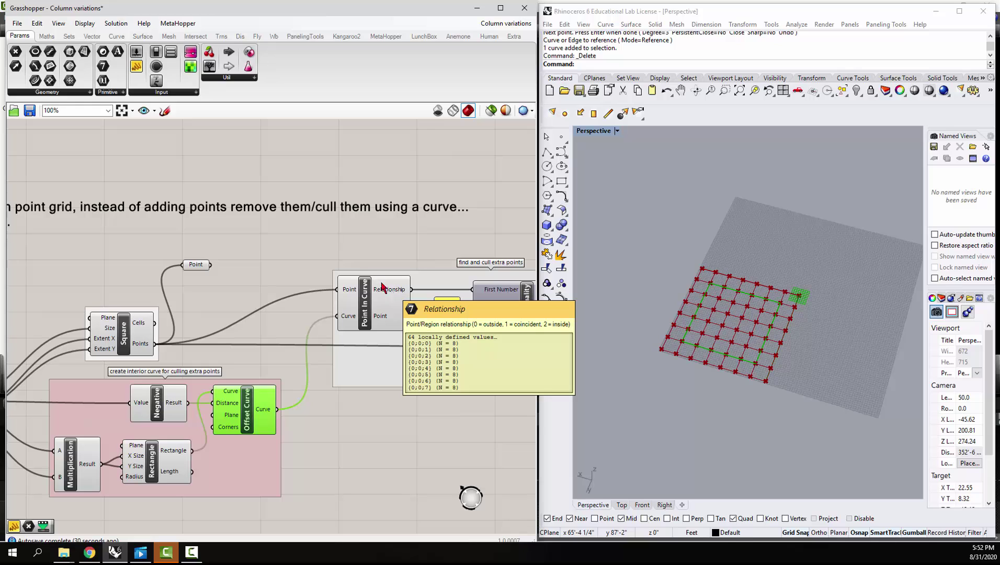
left_click(306, 245)
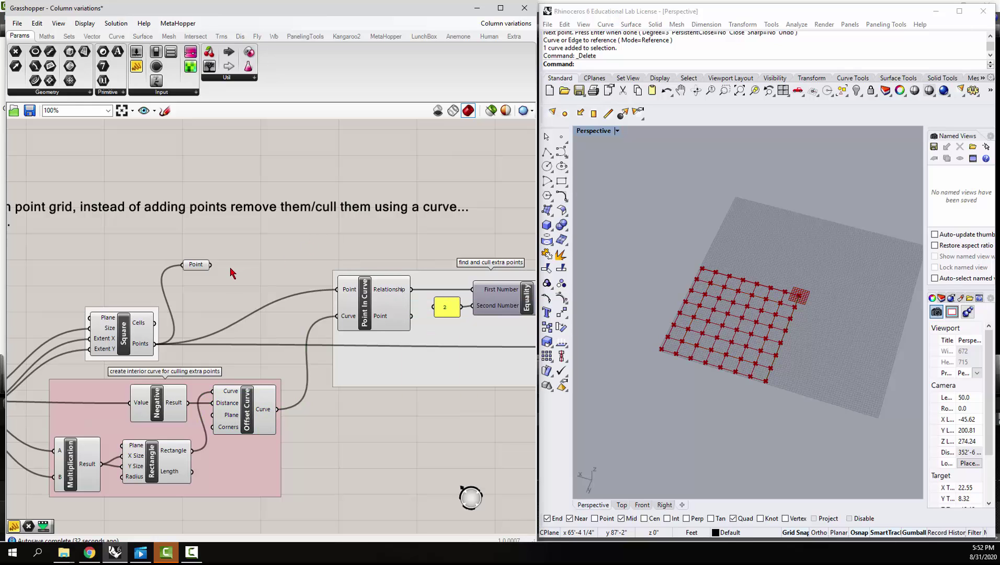
scroll(291, 272, "down", 3)
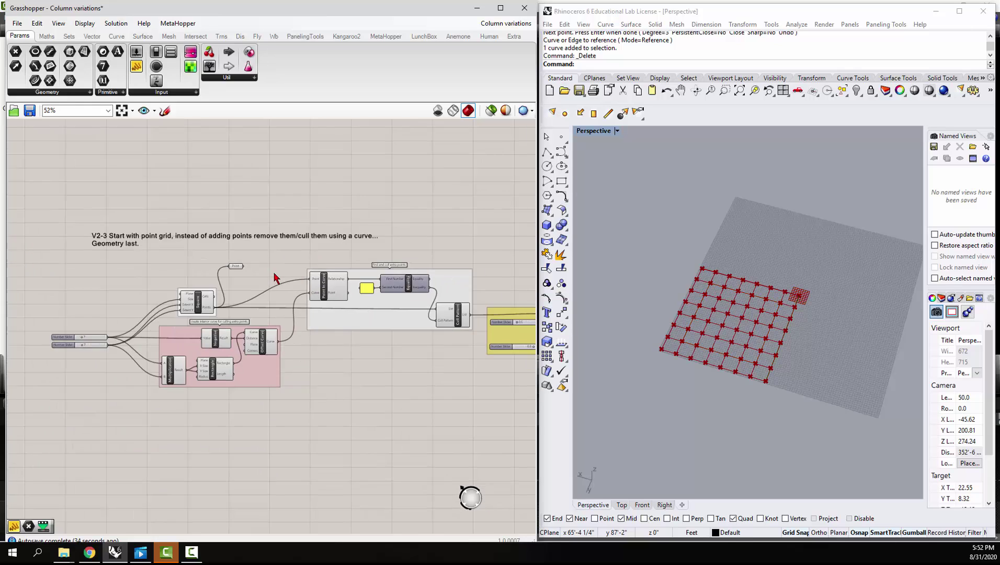
scroll(435, 283, "up", 3)
Step: Add a Panel showing the Equality component's Inequality output values
double_click(410, 226)
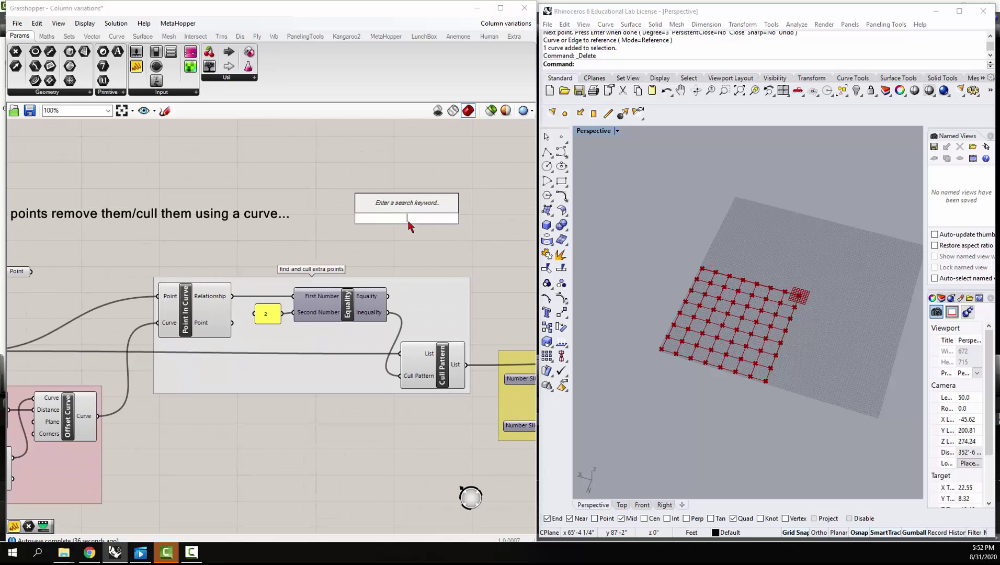
type("panel")
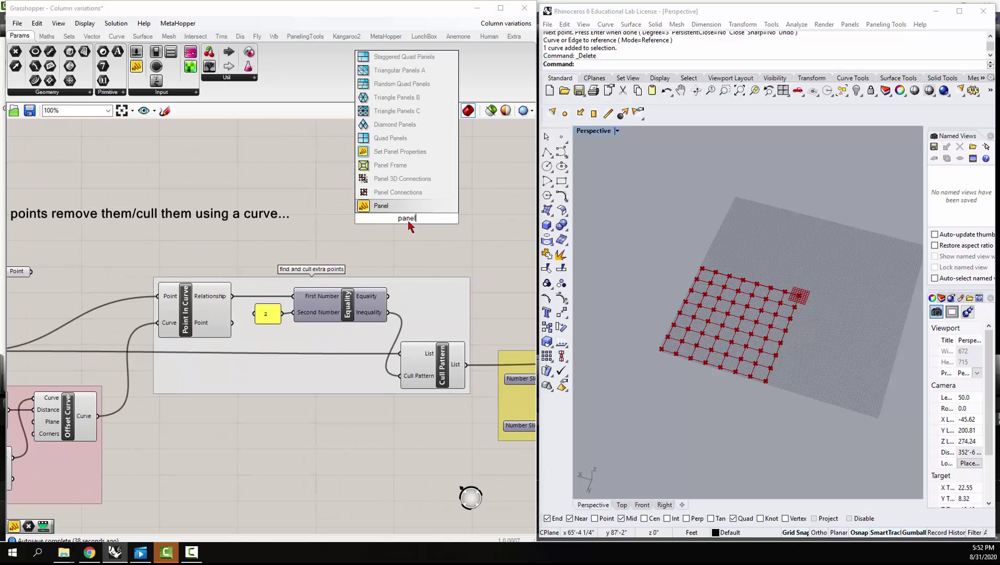
key("Return")
left_click_drag(410, 225, 451, 226)
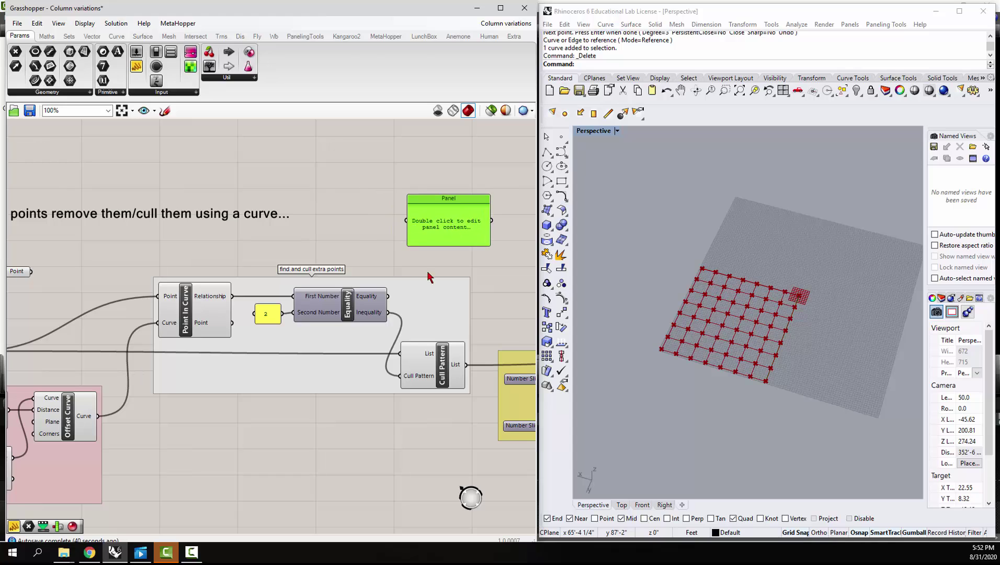
left_click_drag(388, 312, 404, 221)
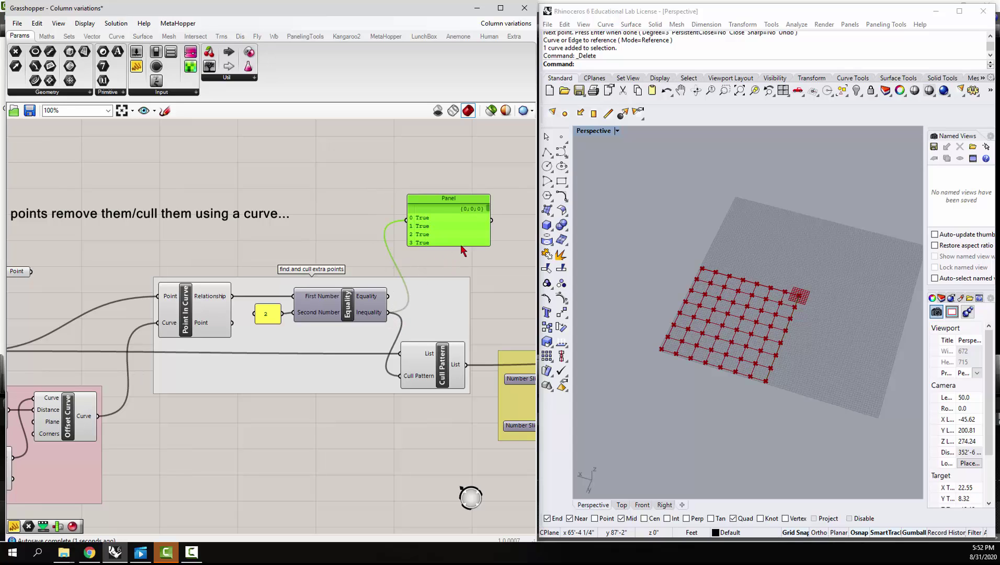
left_click_drag(459, 251, 438, 253)
left_click(314, 231)
Step: Wire the Equality output into the Circle component's Plane input
scroll(275, 228, "down", 1)
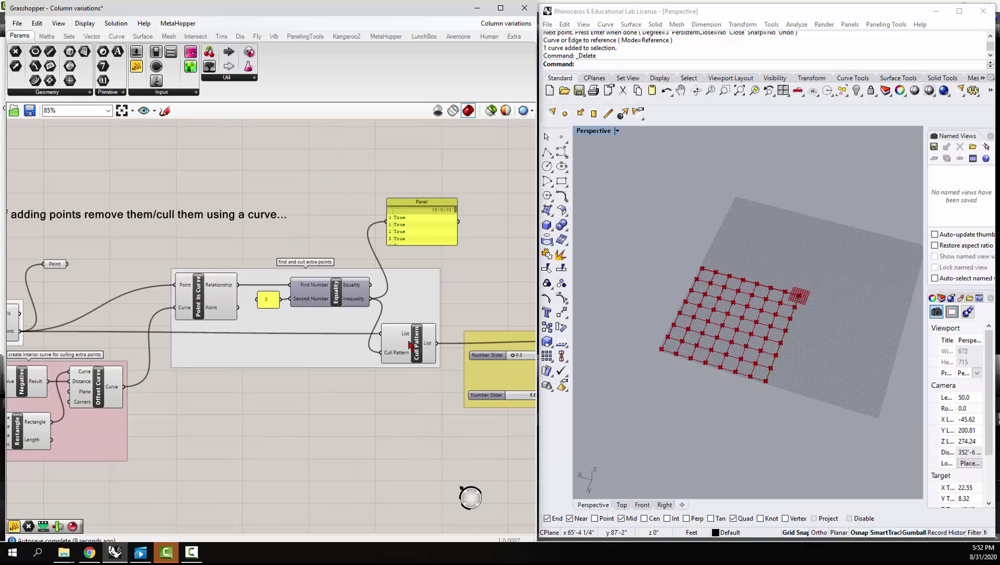
right_click_drag(485, 276, 344, 269)
left_click_drag(229, 276, 422, 334)
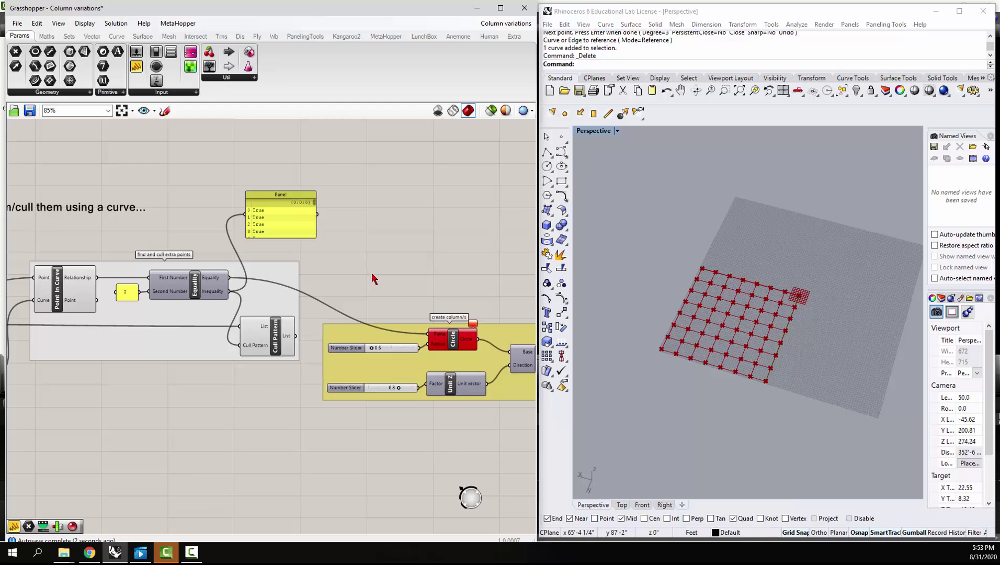
Step: Undo the mistaken Circle wire and drive Cull Pattern's pattern input with the Inequality result
key("ctrl+z")
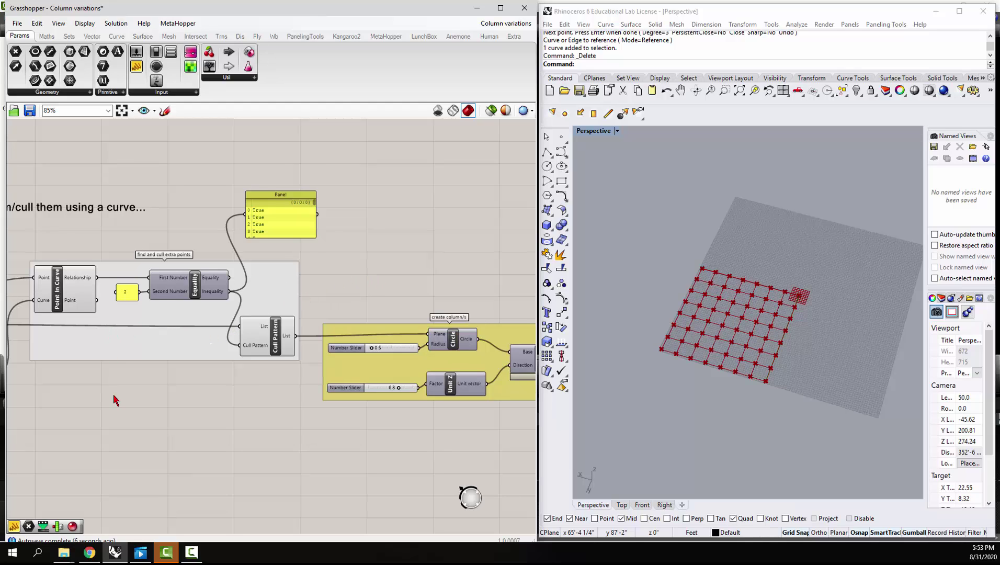
right_click_drag(116, 400, 280, 393)
right_click_drag(442, 392, 318, 374)
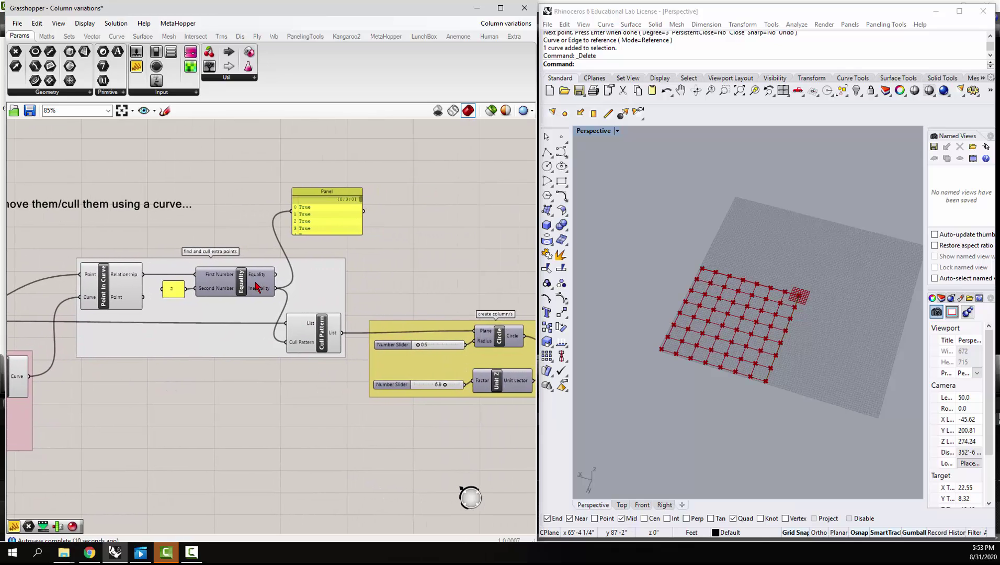
left_click_drag(276, 289, 276, 290)
mouse_move(301, 346)
Step: Enable Preview on the Extrude component so red columns appear on the Rhino grid
right_click_drag(482, 269, 268, 250)
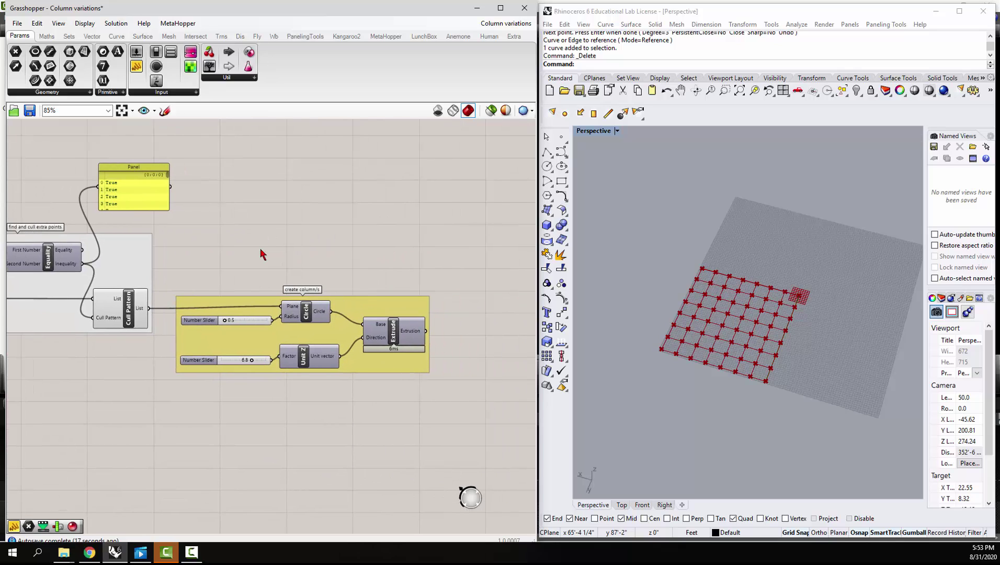
right_click(400, 332)
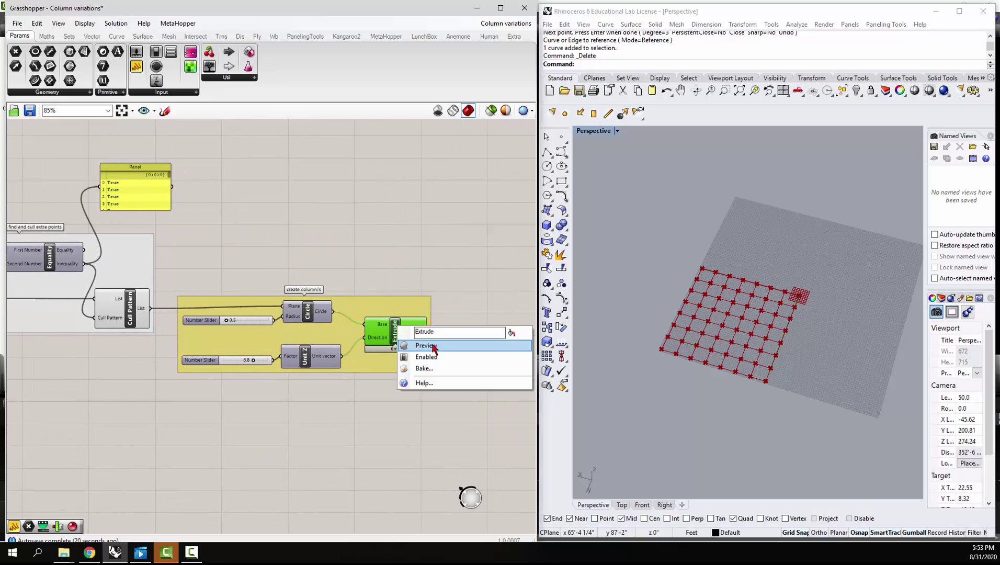
left_click(426, 346)
left_click(406, 411)
scroll(405, 277, "down", 2)
Step: Delete the True/False Panel from the definition
left_click(228, 221)
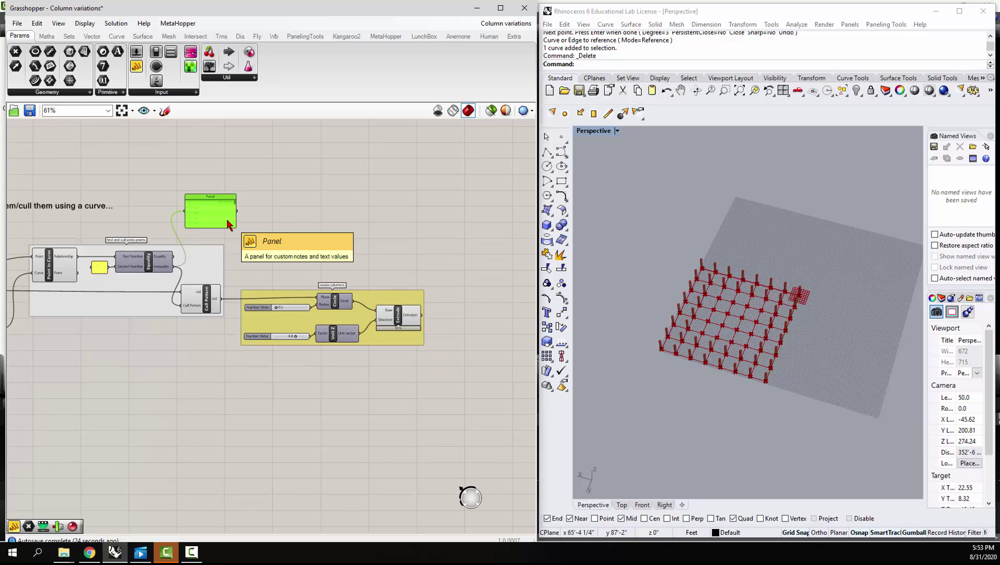
key("Delete")
scroll(417, 237, "down", 4)
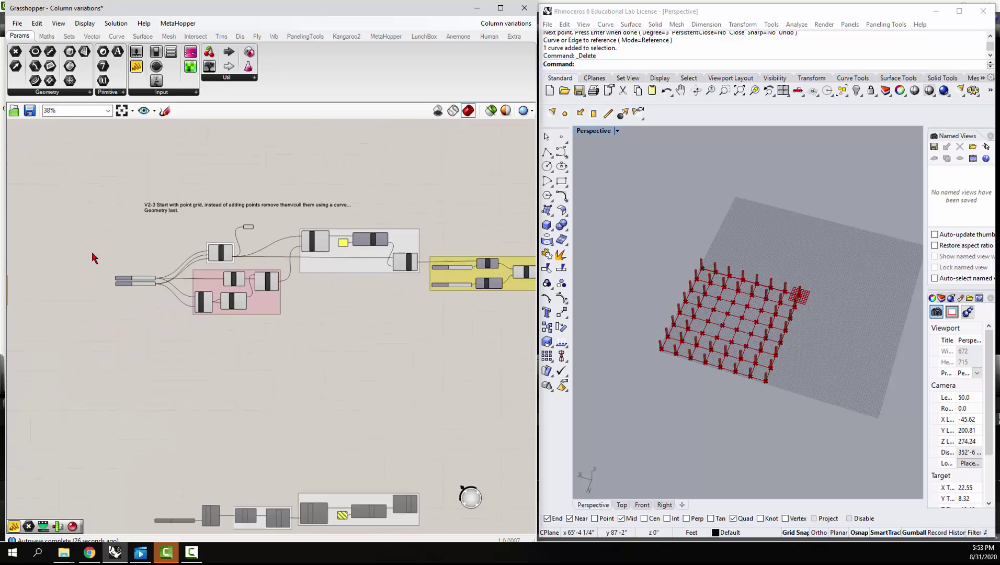
scroll(98, 252, "up", 3)
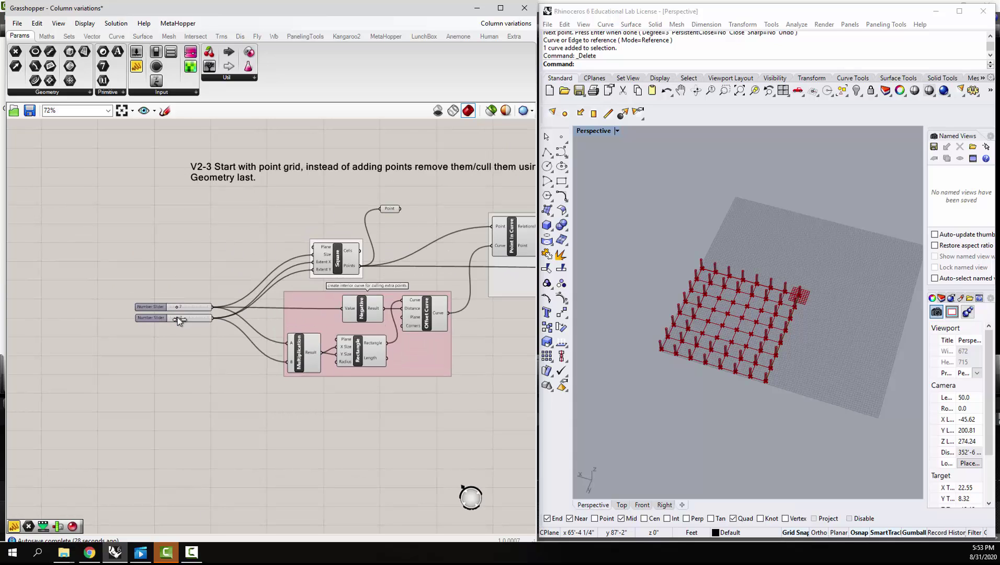
Step: Adjust the grid size slider to check how the column array responds
mouse_move(177, 317)
left_mouse_down()
mouse_move(194, 316)
mouse_move(176, 308)
left_mouse_up()
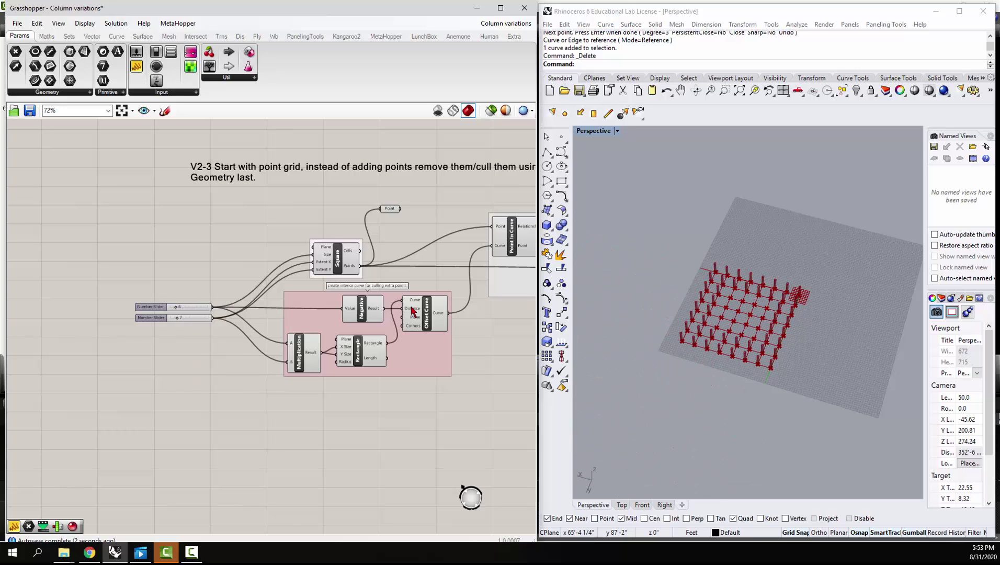
right_click_drag(510, 384, 289, 361)
scroll(376, 340, "down", 3)
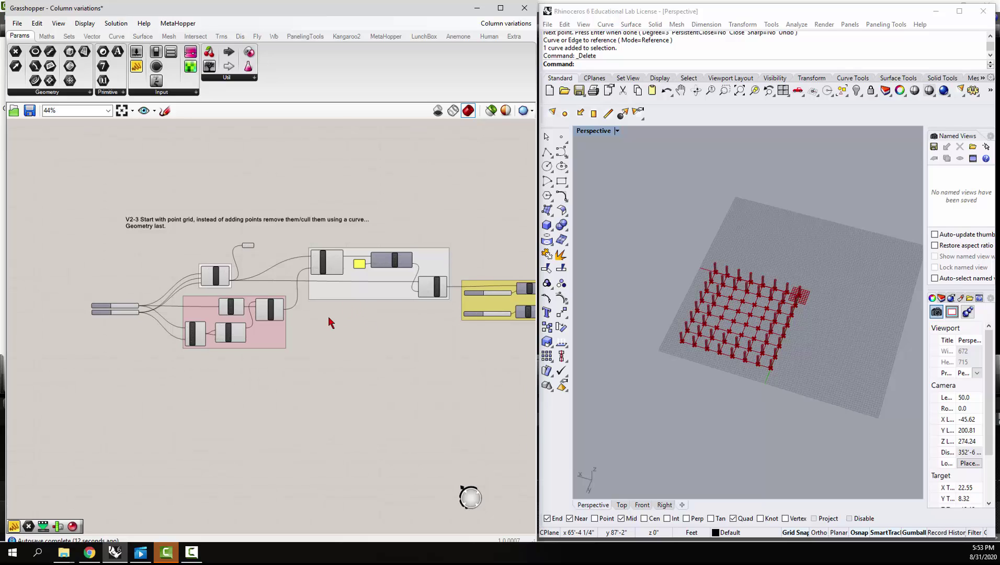
scroll(287, 323, "down", 2)
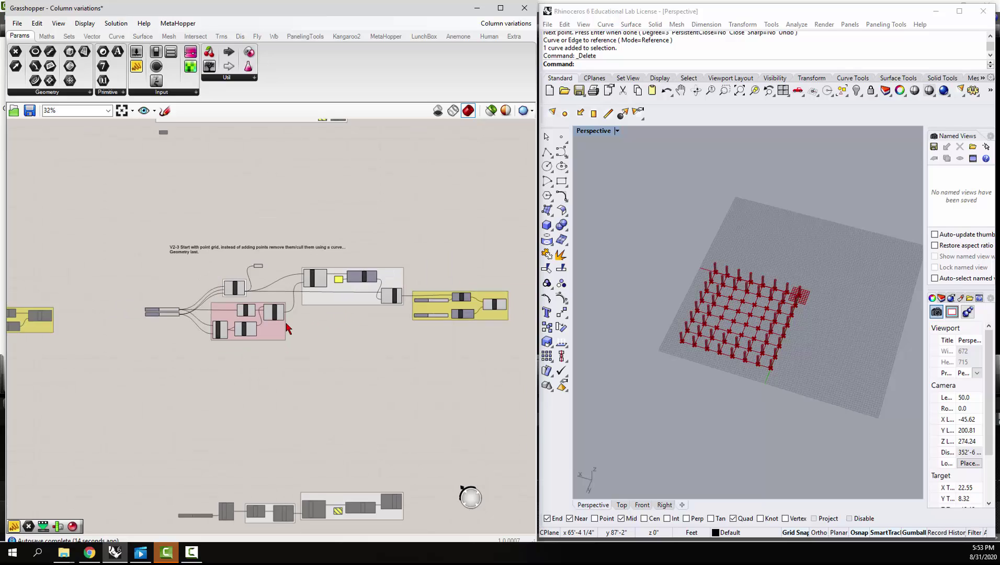
mouse_move(346, 404)
right_mouse_down()
mouse_move(334, 316)
mouse_move(337, 417)
right_mouse_up()
Step: Turn Preview off for the lower-middle column definition group, clearing columns from Rhino's viewport
scroll(343, 444, "down", 3)
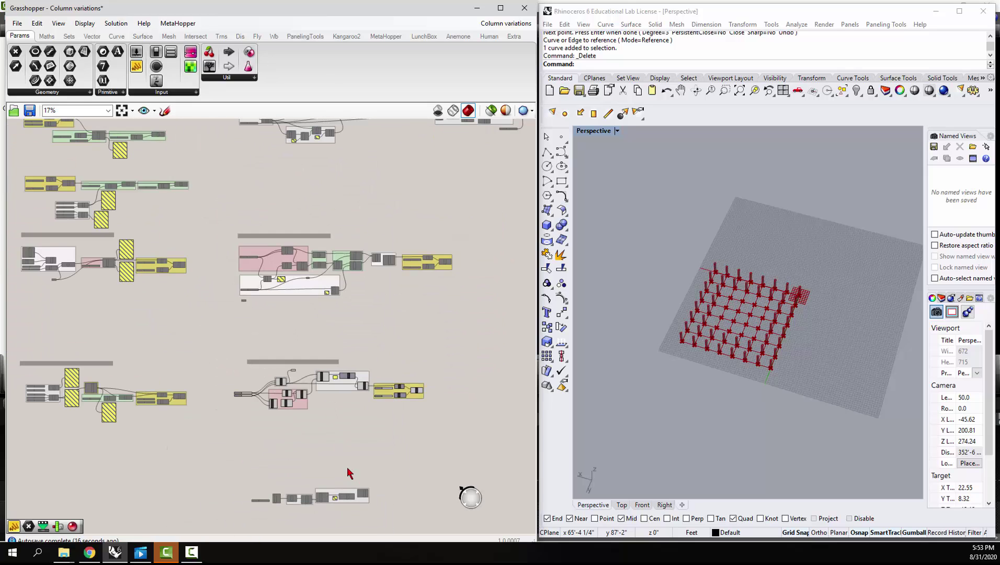
scroll(346, 335, "down", 1)
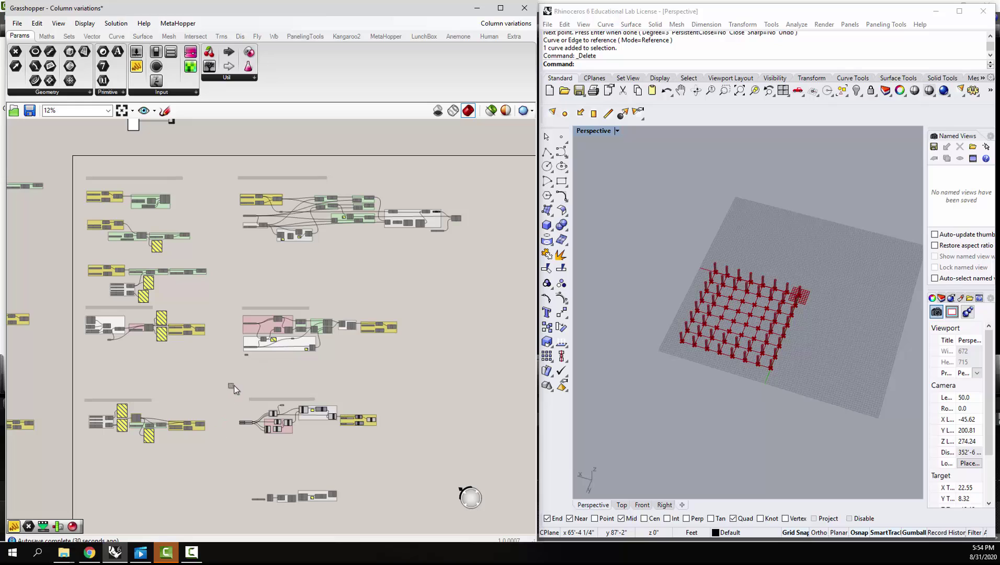
left_click_drag(239, 388, 415, 459)
middle_click(313, 433)
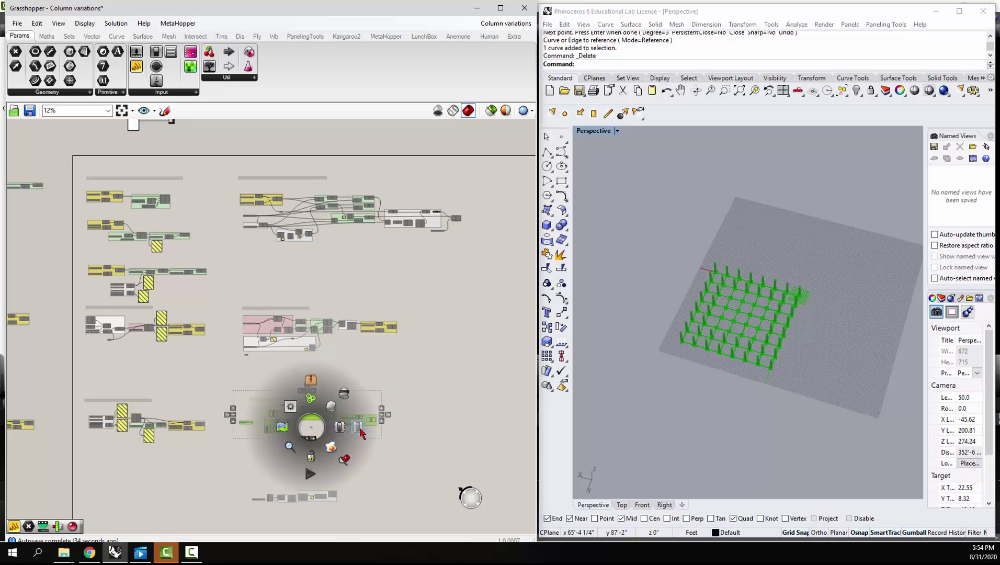
left_click(360, 430)
left_click(432, 384)
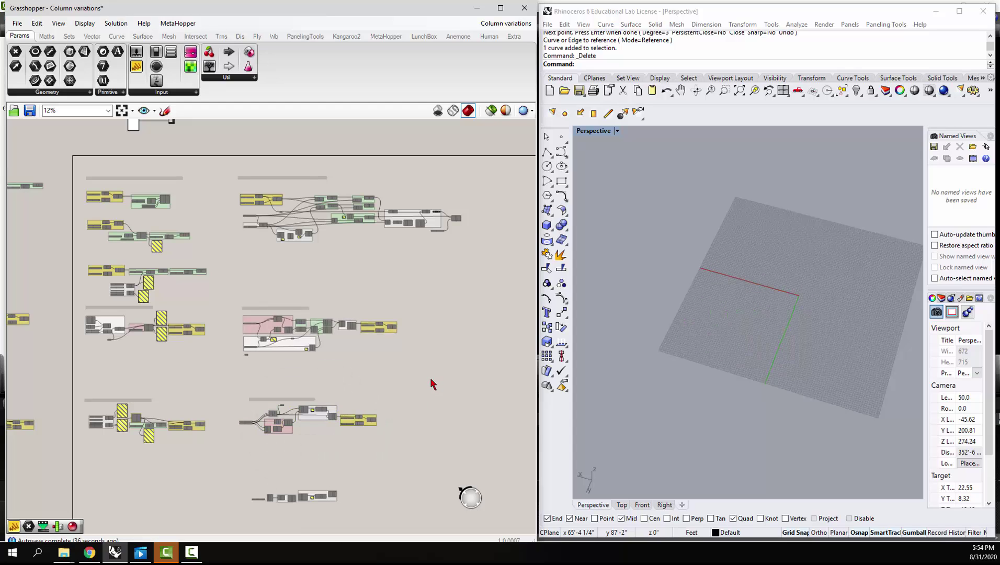